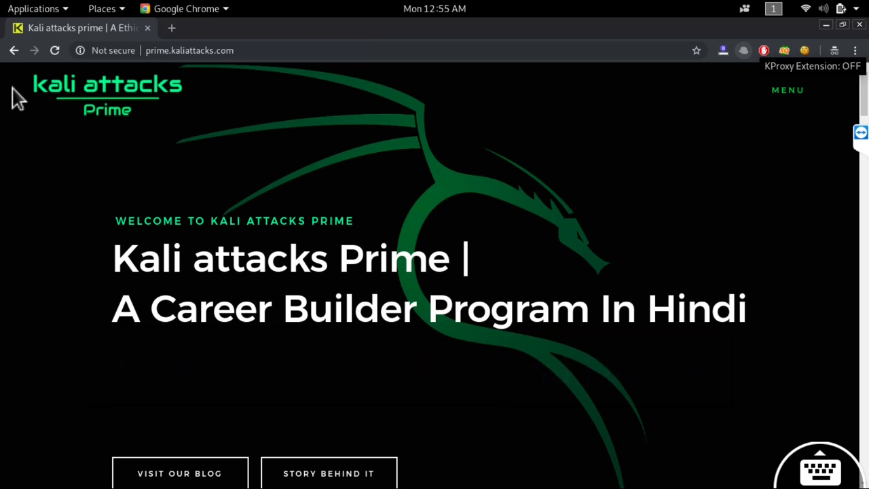
- Switch to the java8 notes in Leafpad and highlight the "sudo apt-get update" command
{"action": "key", "text": "super+h"}
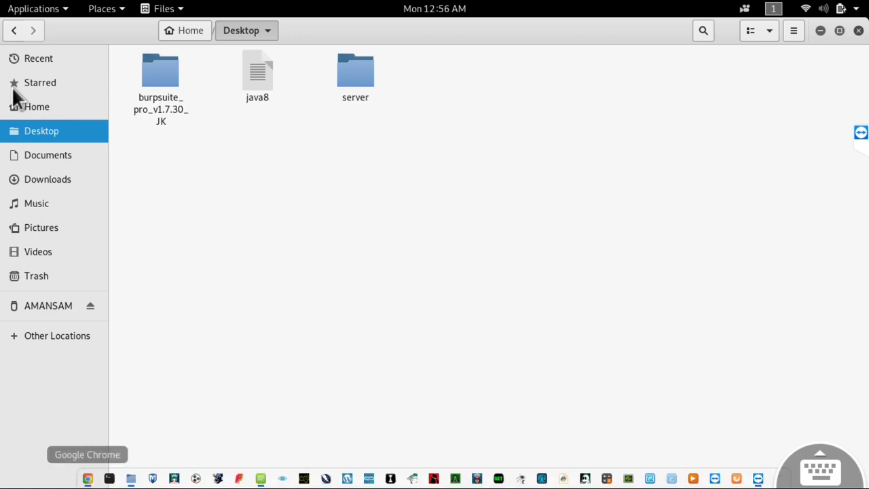
{"action": "left_click", "coordinate": [88, 478]}
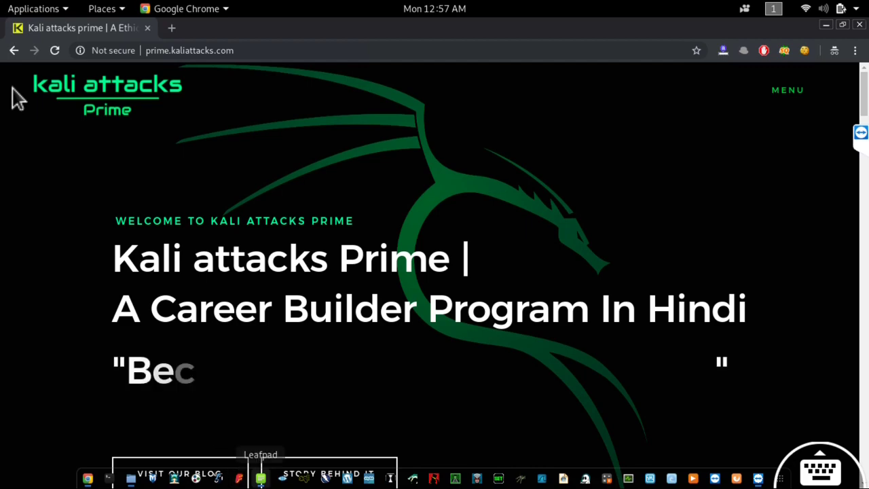
{"action": "key", "text": "alt+Tab"}
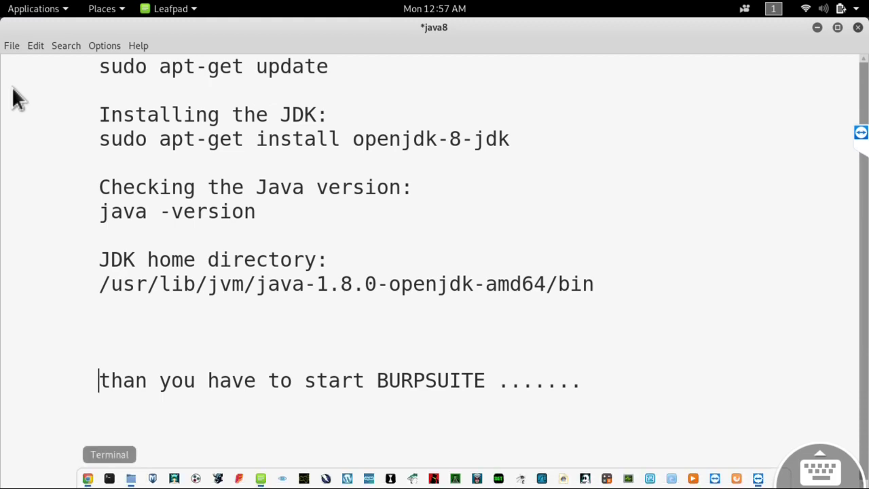
{"action": "left_click", "coordinate": [109, 478]}
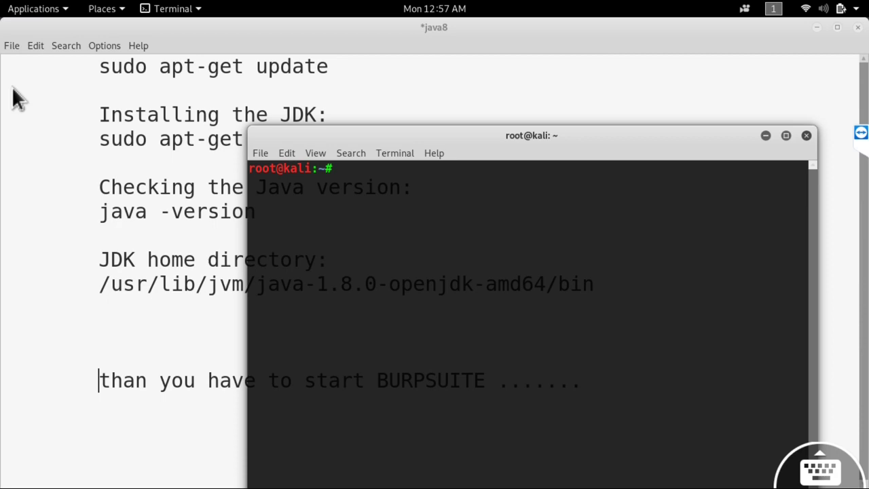
{"action": "left_click_drag", "start_coordinate": [100, 66], "coordinate": [316, 66]}
{"action": "key", "text": "shift+Right"}
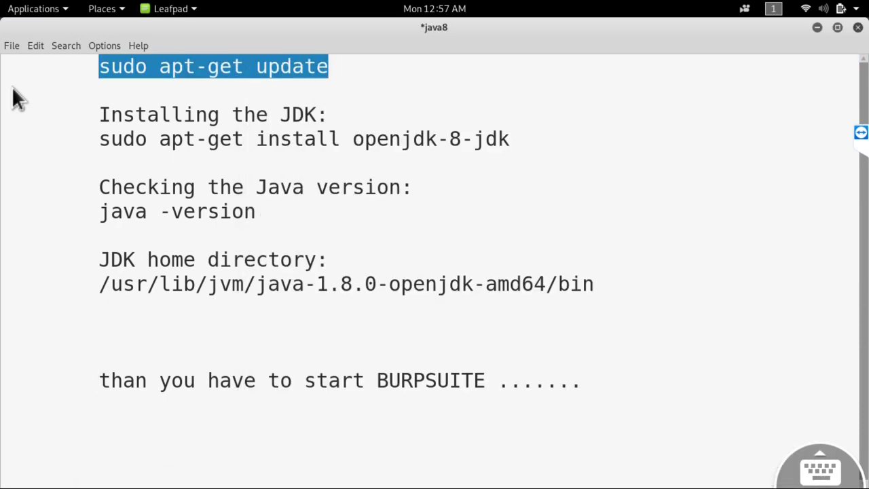
- Read through the JDK installation section of the notes, highlighting its heading and each part of the install command in turn
{"action": "left_click", "coordinate": [280, 114]}
{"action": "left_click_drag", "start_coordinate": [99, 114], "coordinate": [316, 114]}
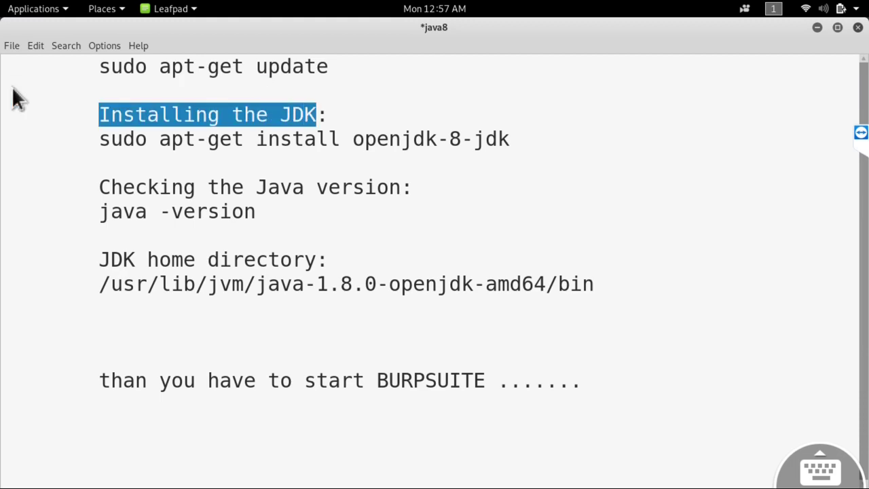
{"action": "left_click", "coordinate": [99, 138]}
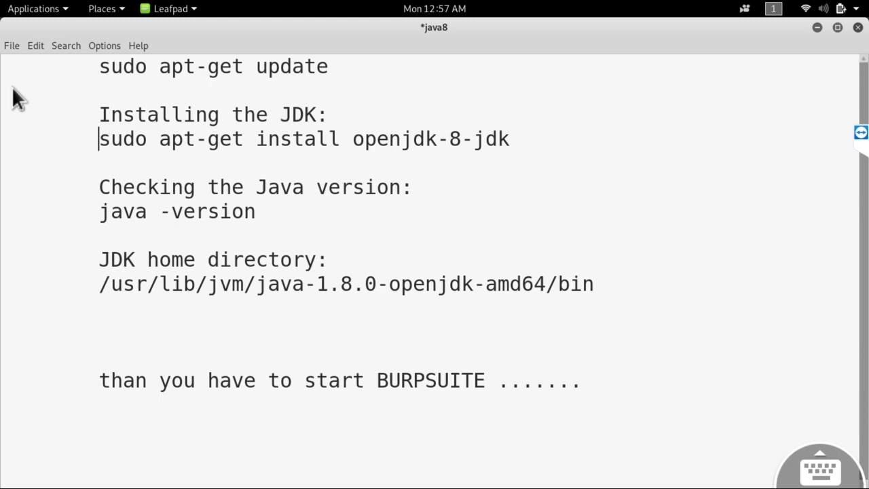
{"action": "left_click_drag", "start_coordinate": [99, 138], "coordinate": [159, 138]}
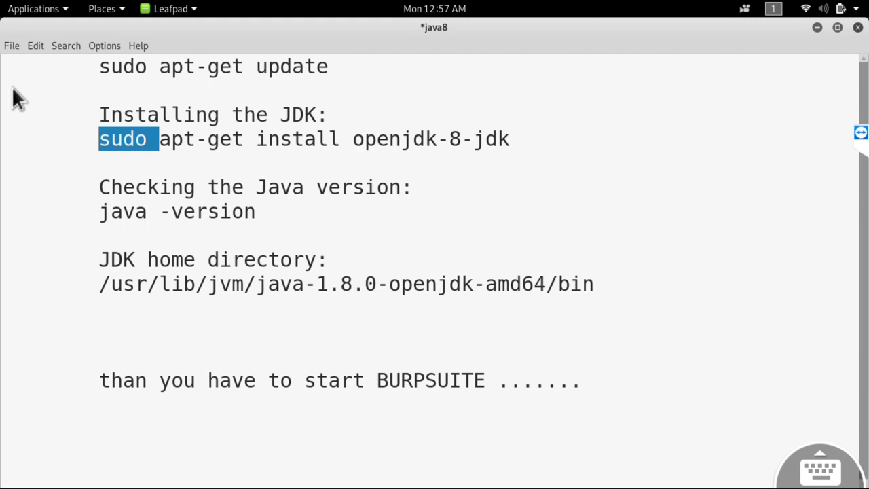
{"action": "left_click", "coordinate": [159, 139]}
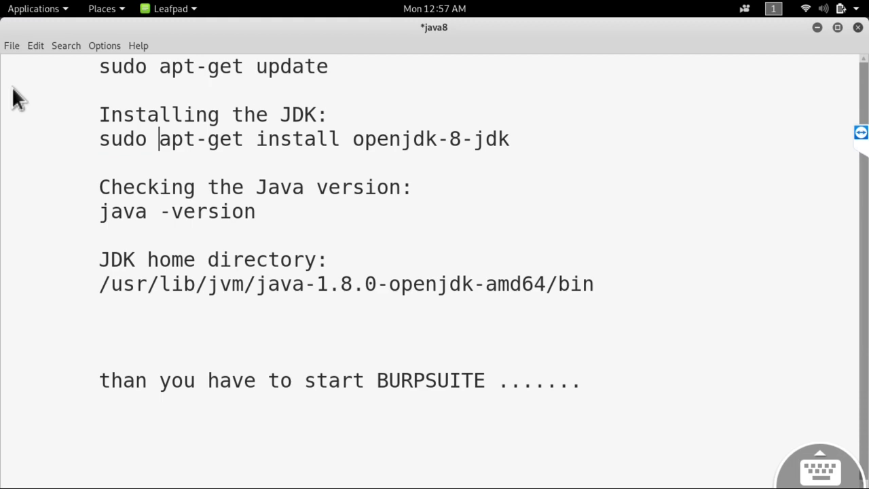
{"action": "key", "text": "ctrl+shift+Right"}
{"action": "key", "text": "ctrl+shift+Right"}
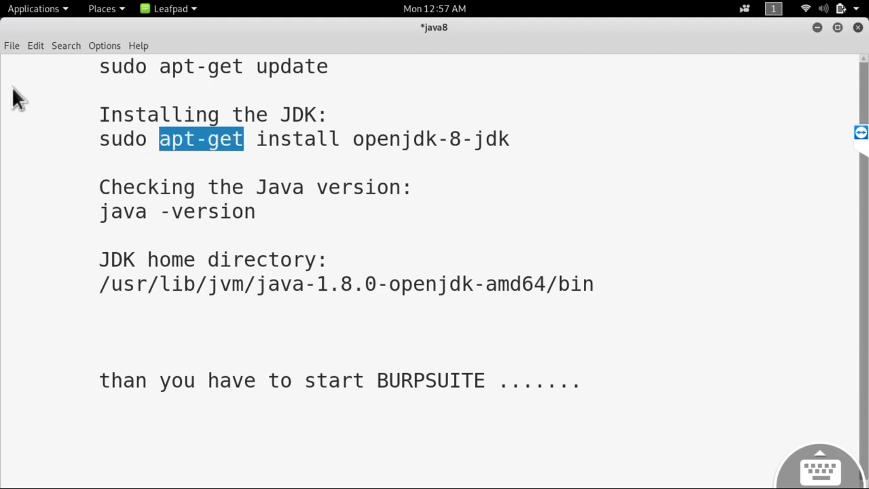
{"action": "key", "text": "Right"}
{"action": "key", "text": "Right"}
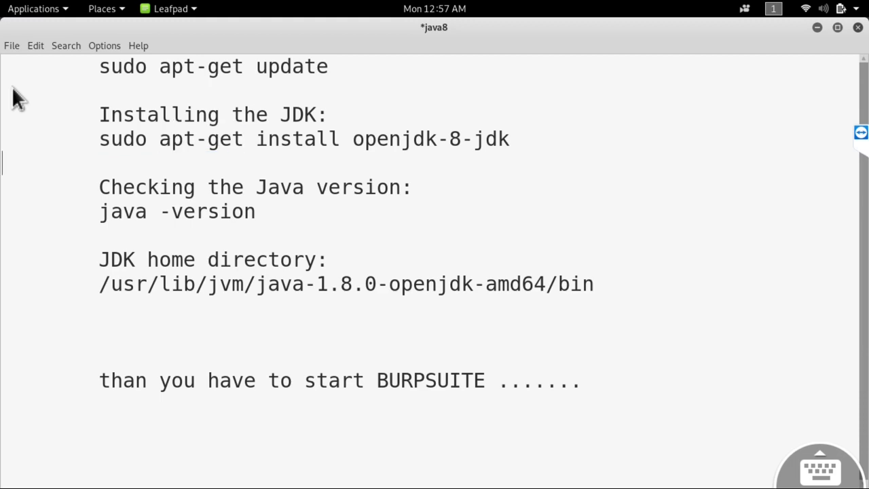
{"action": "key", "text": "shift+Right"}
{"action": "key", "text": "shift+Right"}
{"action": "key", "text": "shift+Right"}
{"action": "key", "text": "shift+Right"}
{"action": "key", "text": "shift+Right"}
{"action": "key", "text": "shift+Right"}
{"action": "key", "text": "shift+Right"}
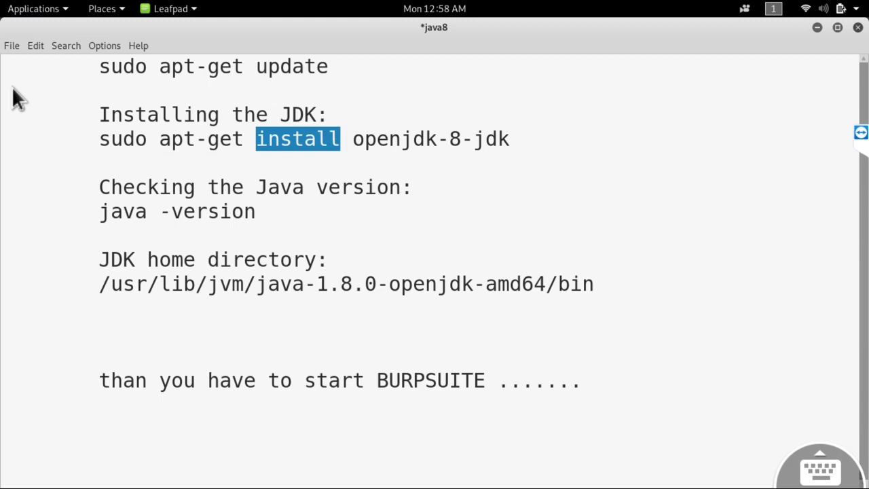
{"action": "key", "text": "Right"}
{"action": "key", "text": "Right"}
{"action": "key", "text": "Right"}
{"action": "key", "text": "Right"}
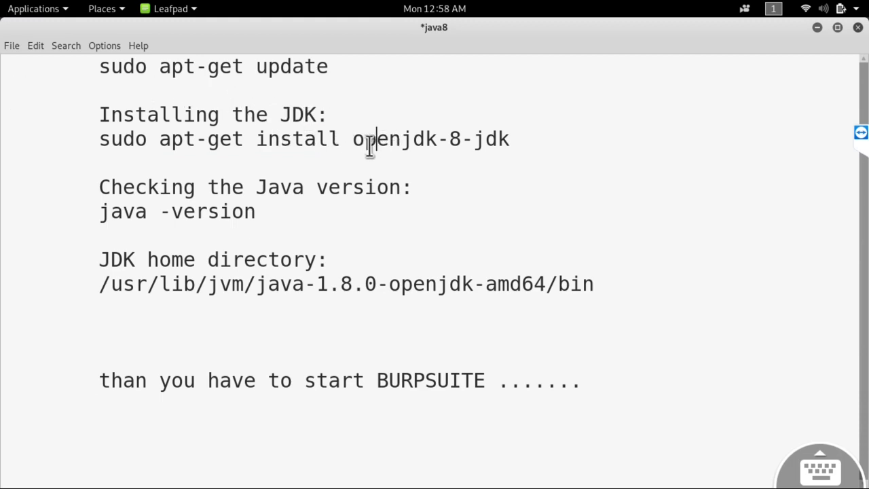
{"action": "left_click_drag", "start_coordinate": [360, 143], "coordinate": [532, 135]}
{"action": "left_click", "coordinate": [532, 136]}
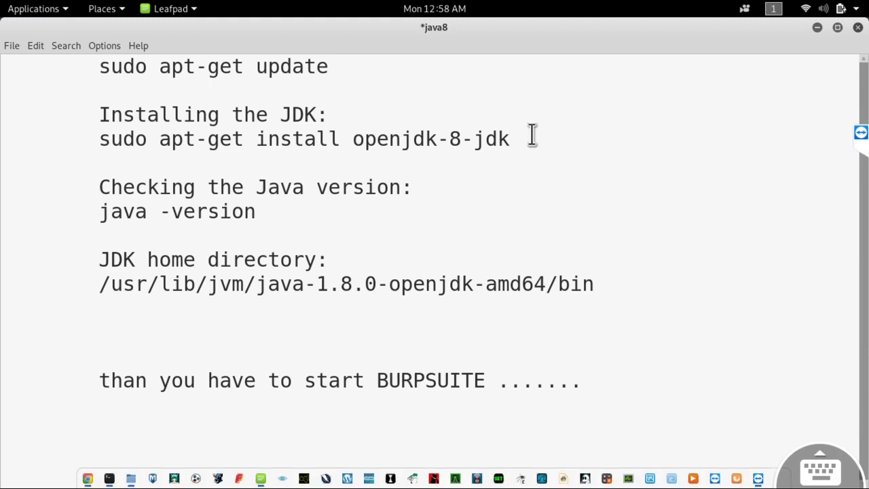
- Highlight the whole "sudo apt-get install openjdk-8-jdk" line in the notes
{"action": "key", "text": "ctrl+alt+t"}
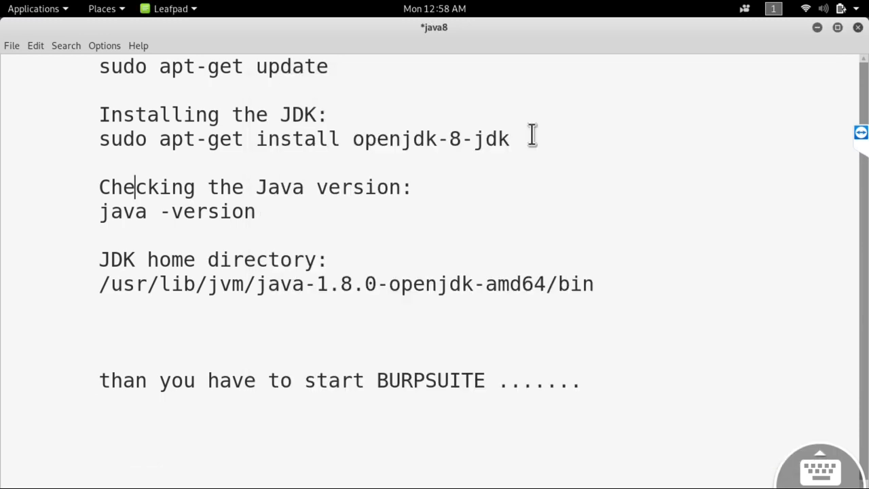
{"action": "key", "text": "Up"}
{"action": "key", "text": "Up"}
{"action": "key", "text": "Home"}
{"action": "key", "text": "shift+Right"}
{"action": "key", "text": "shift+Right"}
{"action": "key", "text": "shift+Right"}
{"action": "key", "text": "shift+Right"}
{"action": "key", "text": "shift+Right"}
{"action": "key", "text": "shift+Right"}
{"action": "key", "text": "shift+Right"}
{"action": "key", "text": "shift+Right"}
{"action": "key", "text": "shift+Right"}
{"action": "key", "text": "shift+Right"}
{"action": "key", "text": "shift+Right"}
{"action": "key", "text": "shift+Right"}
{"action": "key", "text": "shift+Right"}
{"action": "key", "text": "shift+Right"}
{"action": "key", "text": "shift+Right"}
{"action": "key", "text": "shift+Right"}
{"action": "key", "text": "shift+Right"}
{"action": "key", "text": "shift+Right"}
{"action": "key", "text": "shift+Right"}
{"action": "key", "text": "shift+Right"}
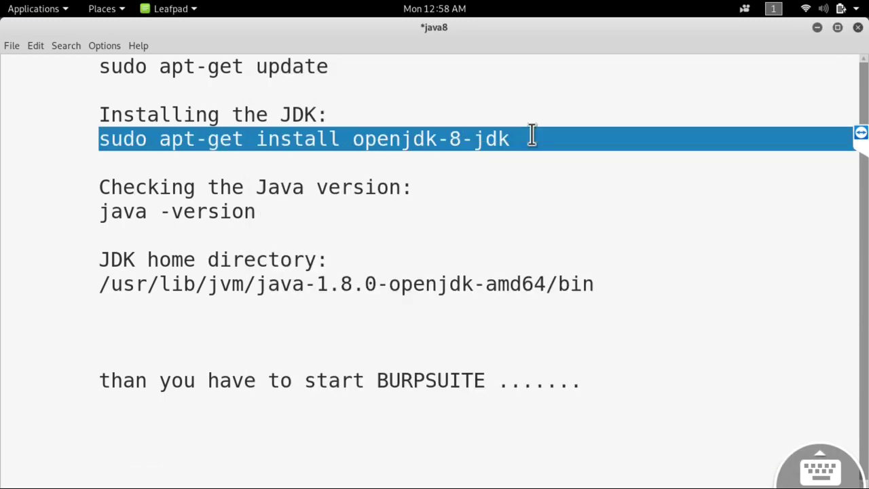
- Copy the "java -version" command from the Java version section of the notes
{"action": "key", "text": "Down"}
{"action": "key", "text": "Down"}
{"action": "key", "text": "Down"}
{"action": "key", "text": "Down"}
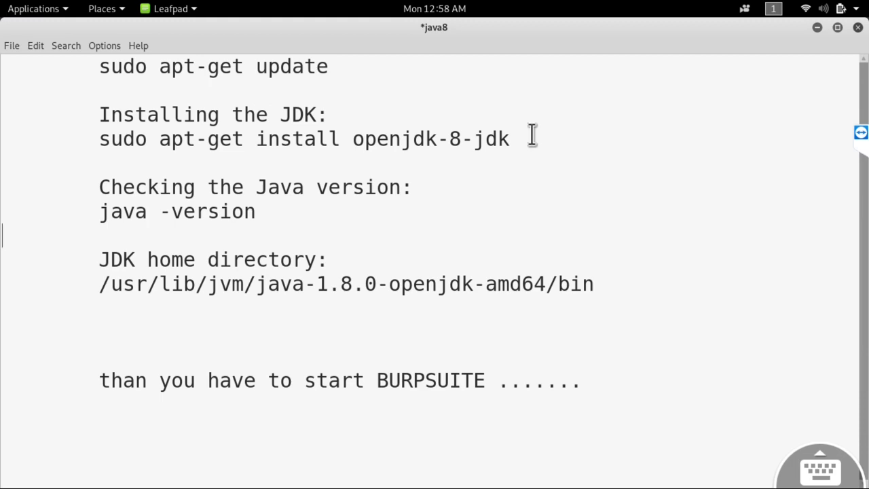
{"action": "key", "text": "Up"}
{"action": "key", "text": "shift+Right"}
{"action": "key", "text": "shift+Right"}
{"action": "key", "text": "shift+Right"}
{"action": "key", "text": "shift+Right"}
{"action": "key", "text": "shift+Right"}
{"action": "key", "text": "shift+Right"}
{"action": "key", "text": "shift+Right"}
{"action": "key", "text": "shift+Right"}
{"action": "key", "text": "shift+Right"}
{"action": "key", "text": "shift+Right"}
{"action": "key", "text": "shift+Right"}
{"action": "key", "text": "shift+Right"}
{"action": "key", "text": "shift+Right"}
{"action": "key", "text": "ctrl+c"}
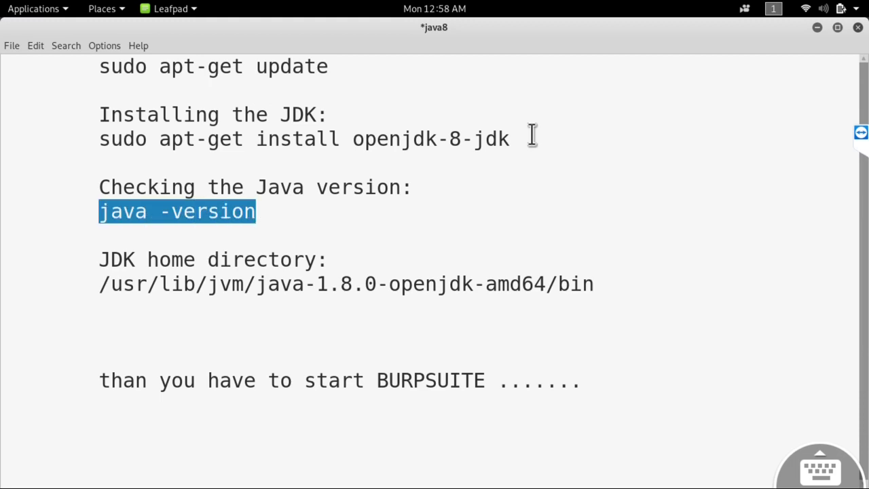
{"action": "key", "text": "shift+F10"}
{"action": "key", "text": "Down"}
{"action": "key", "text": "Down"}
{"action": "key", "text": "Up"}
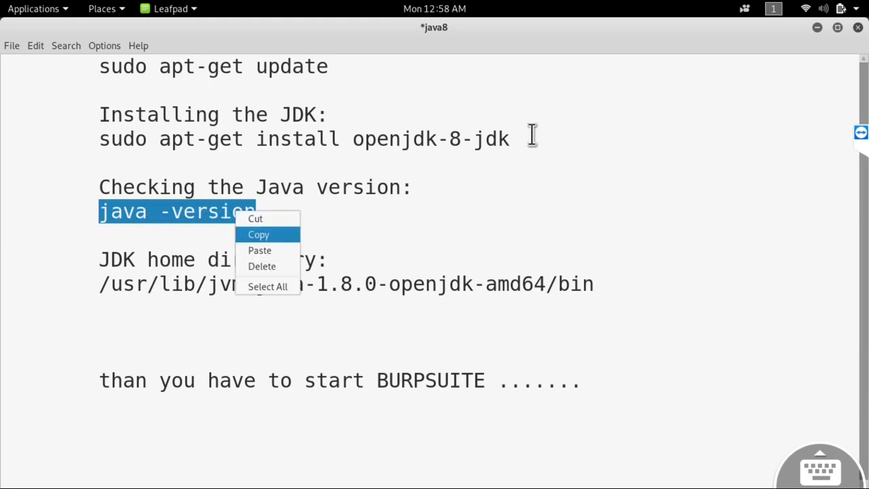
{"action": "key", "text": "Return"}
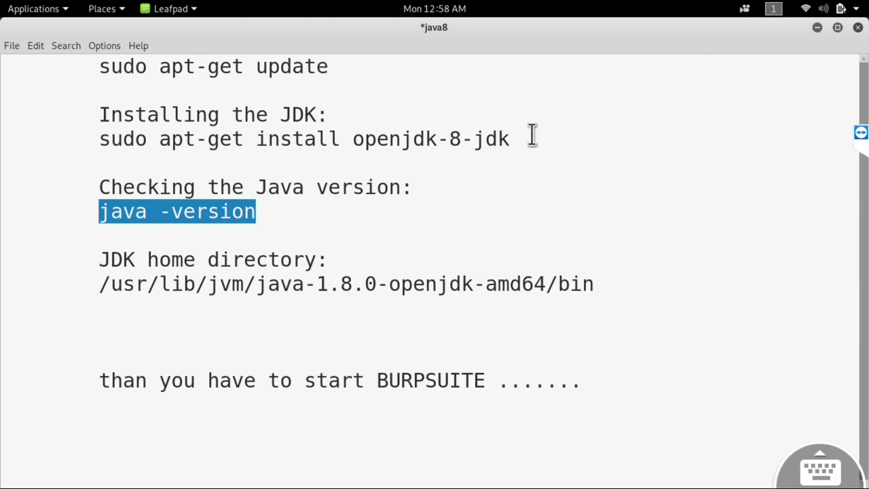
- Open a new Terminal window, paste the copied "java -version" command and run it
{"action": "key", "text": "ctrl+alt+t"}
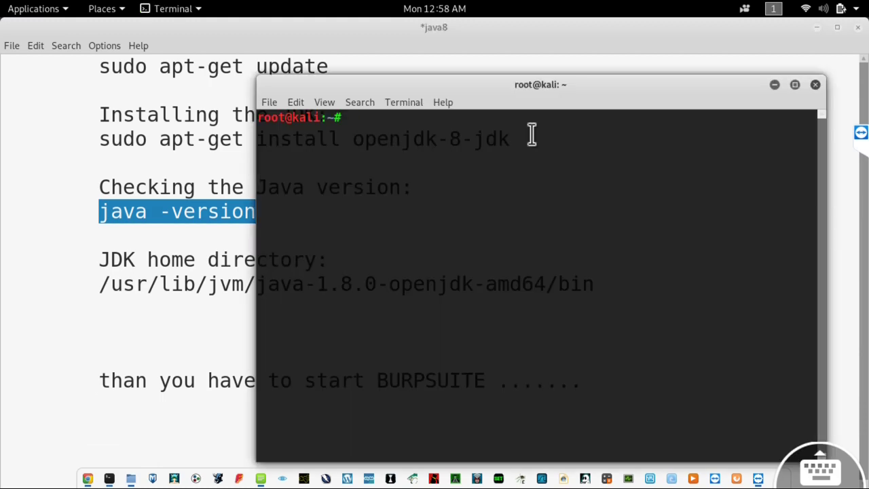
{"action": "key", "text": "ctrl+shift+v"}
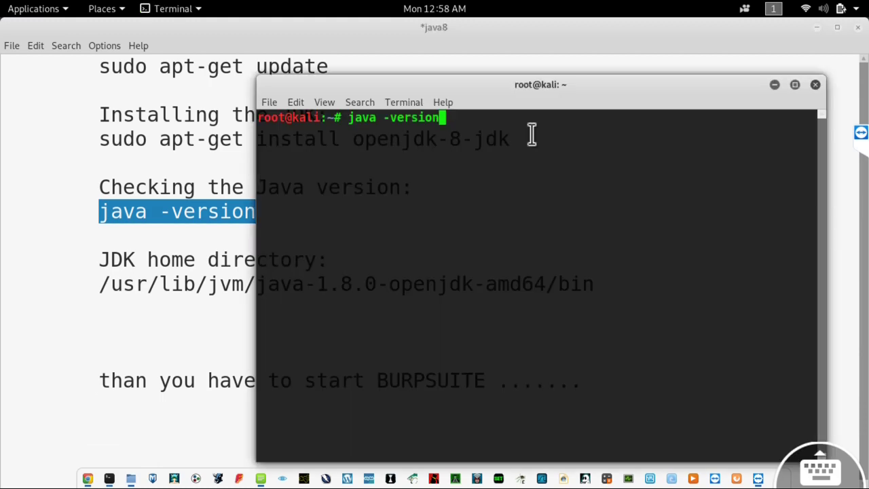
{"action": "key", "text": "Return"}
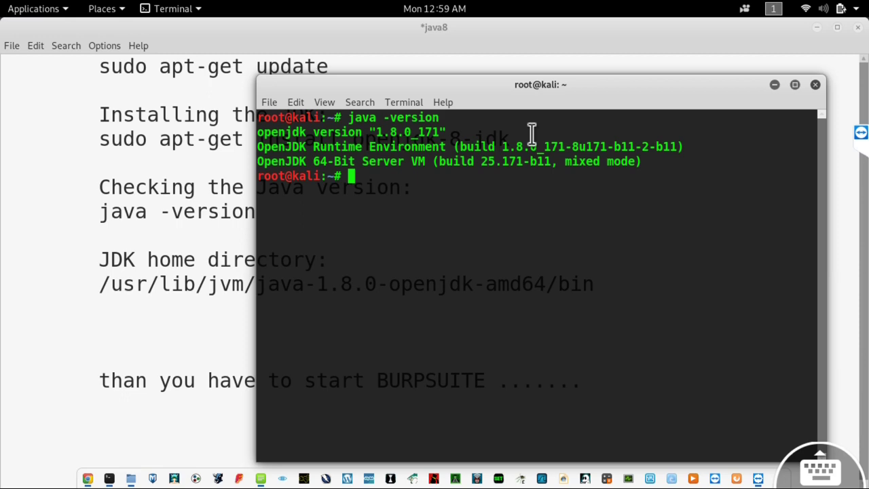
- Return to the Leafpad notes and examine the JDK home directory path, highlighting its folders one after another
{"action": "key", "text": "alt+Tab"}
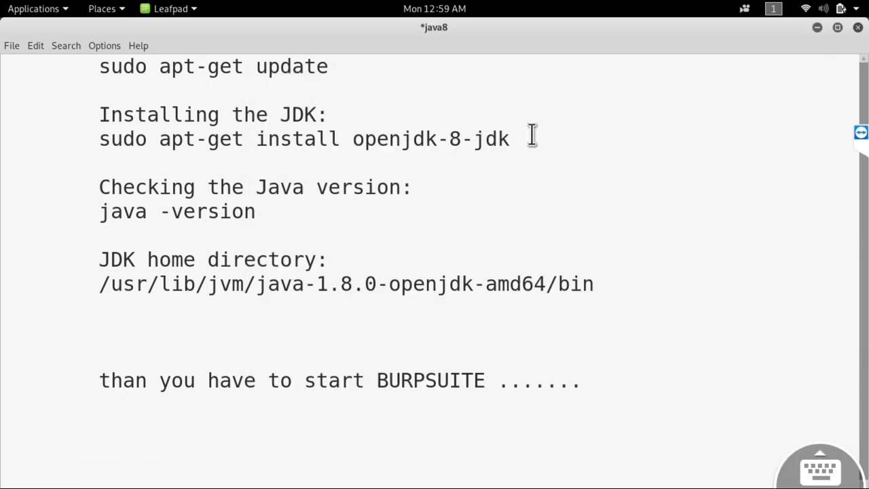
{"action": "key", "text": "shift+Right"}
{"action": "key", "text": "shift+Right"}
{"action": "key", "text": "shift+Right"}
{"action": "key", "text": "shift+Right"}
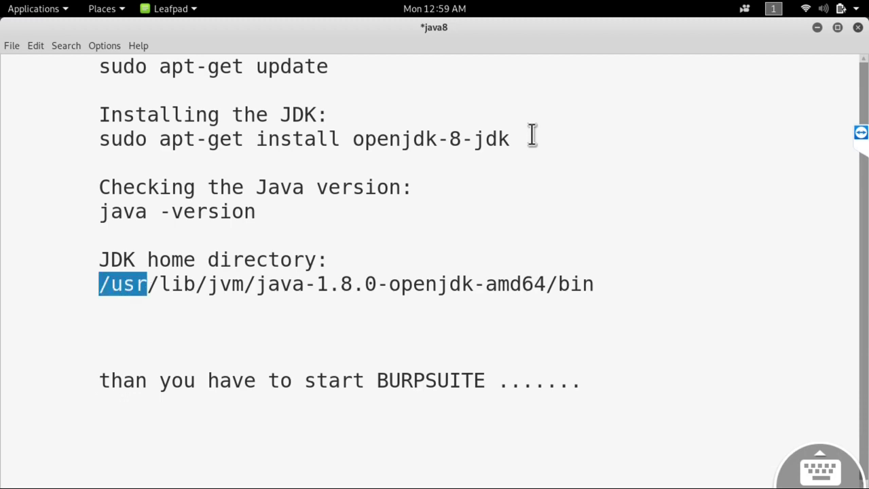
{"action": "key", "text": "Right"}
{"action": "key", "text": "Right"}
{"action": "key", "text": "shift+Right"}
{"action": "key", "text": "shift+Up"}
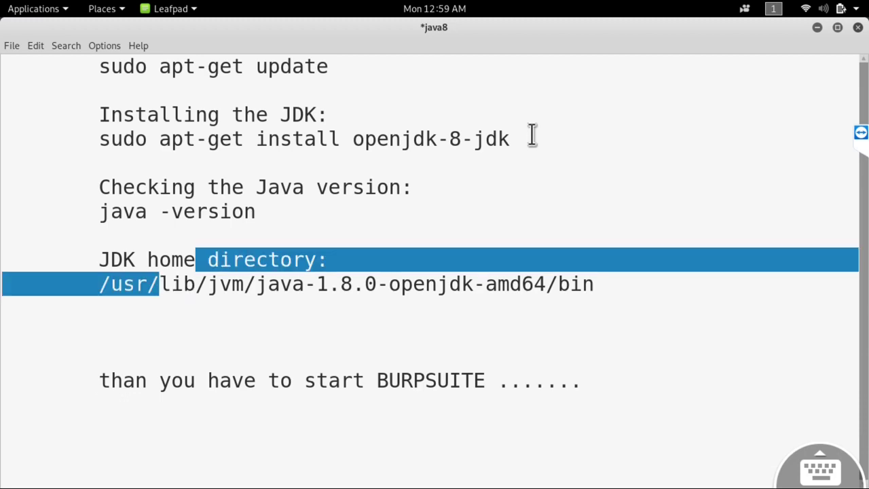
{"action": "key", "text": "shift+Down"}
{"action": "key", "text": "Right"}
{"action": "key", "text": "Right"}
{"action": "key", "text": "shift+Right"}
{"action": "key", "text": "shift+Right"}
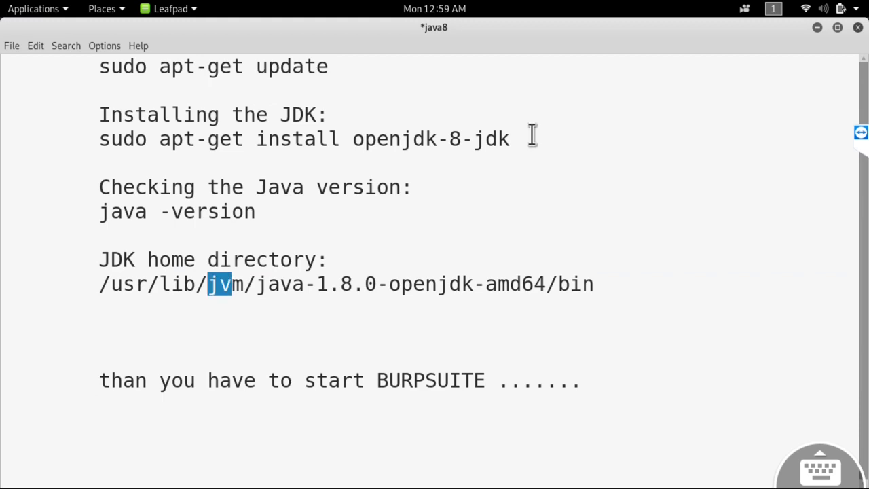
{"action": "key", "text": "Right"}
{"action": "key", "text": "Right"}
{"action": "key", "text": "Right"}
{"action": "key", "text": "shift+Right"}
{"action": "key", "text": "shift+Right"}
{"action": "key", "text": "shift+Right"}
{"action": "key", "text": "shift+Right"}
{"action": "key", "text": "shift+Right"}
{"action": "key", "text": "shift+Right"}
{"action": "key", "text": "shift+Right"}
{"action": "key", "text": "shift+Right"}
{"action": "key", "text": "shift+Right"}
{"action": "key", "text": "shift+Right"}
{"action": "key", "text": "shift+Right"}
{"action": "key", "text": "shift+Right"}
{"action": "key", "text": "shift+Right"}
{"action": "key", "text": "shift+Right"}
{"action": "key", "text": "shift+Down"}
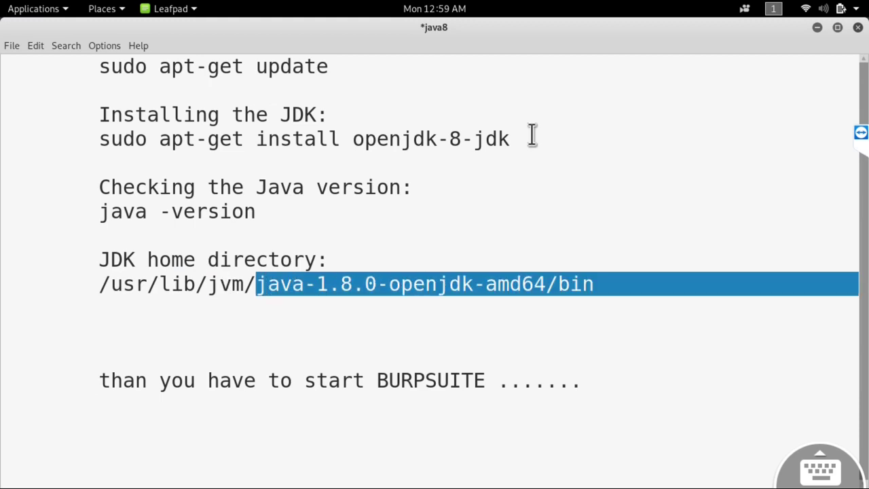
{"action": "key", "text": "Down"}
{"action": "key", "text": "Down"}
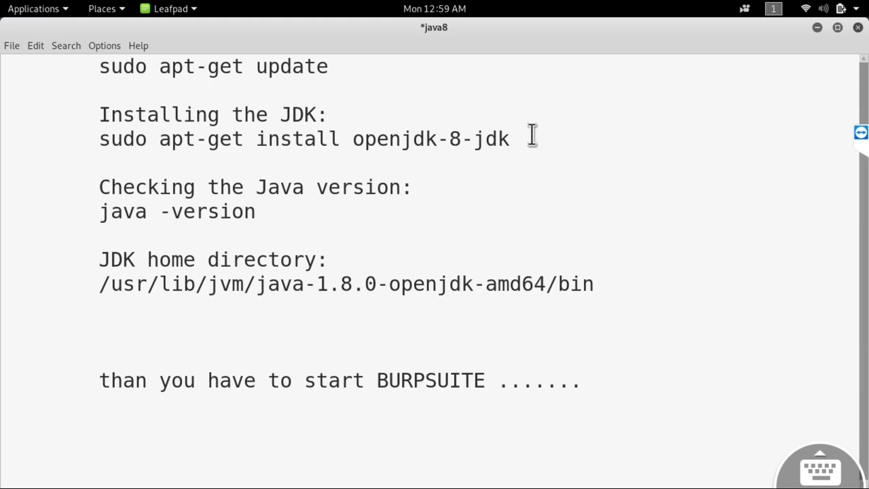
- Highlight the closing note "than you have to start BURPSUITE" below the JDK home directory path
{"action": "key", "text": "Down"}
{"action": "key", "text": "Right"}
{"action": "key", "text": "shift+Right"}
{"action": "key", "text": "shift+Right"}
{"action": "key", "text": "shift+Right"}
{"action": "key", "text": "shift+Right"}
{"action": "key", "text": "shift+Right"}
{"action": "key", "text": "shift+Right"}
{"action": "key", "text": "shift+Right"}
{"action": "key", "text": "shift+Right"}
{"action": "key", "text": "shift+Right"}
{"action": "key", "text": "shift+Right"}
{"action": "key", "text": "shift+Right"}
{"action": "key", "text": "shift+Right"}
{"action": "key", "text": "shift+Right"}
{"action": "key", "text": "shift+Right"}
{"action": "key", "text": "shift+Right"}
{"action": "key", "text": "shift+Right"}
{"action": "key", "text": "shift+Right"}
{"action": "key", "text": "shift+Right"}
{"action": "key", "text": "shift+Right"}
{"action": "key", "text": "shift+Right"}
{"action": "key", "text": "shift+Right"}
{"action": "key", "text": "shift+Right"}
{"action": "key", "text": "shift+Right"}
{"action": "key", "text": "shift+Right"}
{"action": "key", "text": "shift+Right"}
{"action": "key", "text": "shift+Right"}
{"action": "key", "text": "shift+Right"}
{"action": "key", "text": "shift+Right"}
{"action": "key", "text": "shift+Right"}
{"action": "key", "text": "shift+Right"}
{"action": "key", "text": "shift+Right"}
{"action": "key", "text": "shift+Right"}
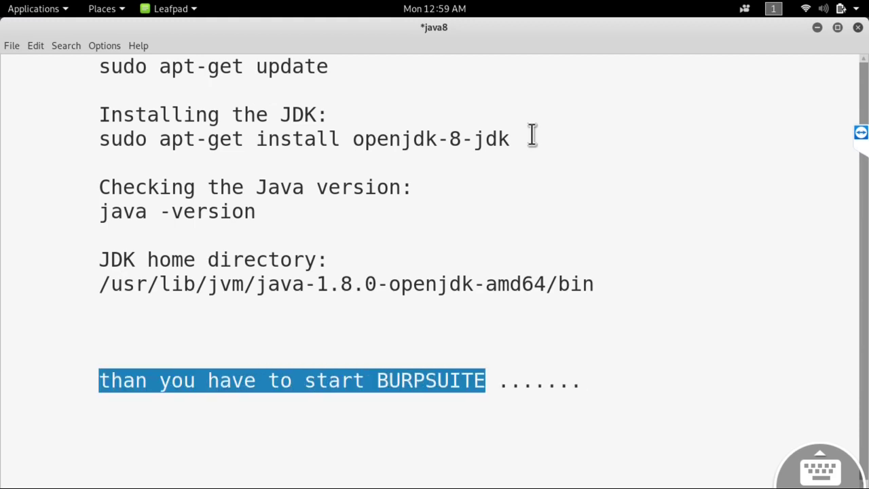
{"action": "key", "text": "Up"}
{"action": "key", "text": "Up"}
{"action": "key", "text": "Up"}
{"action": "key", "text": "Up"}
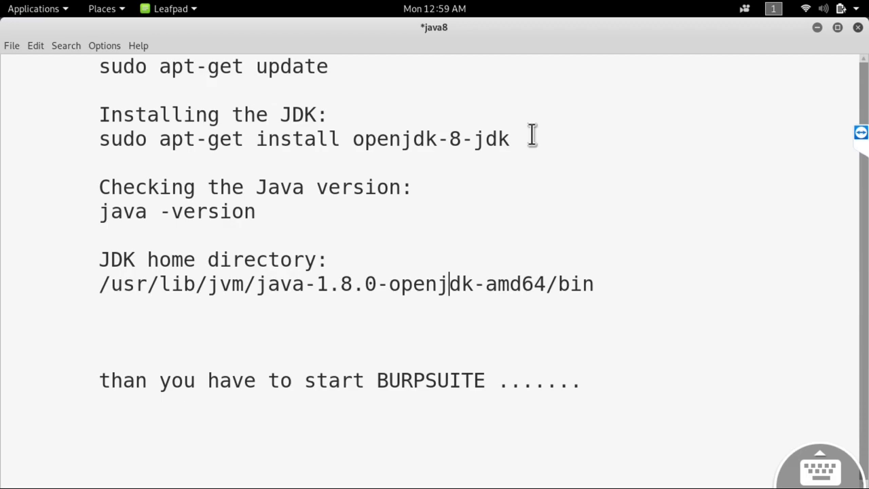
- Hide the notes, close the terminal with the exit command, and minimize the browser to reveal the Desktop folder in Files
{"action": "key", "text": "super+h"}
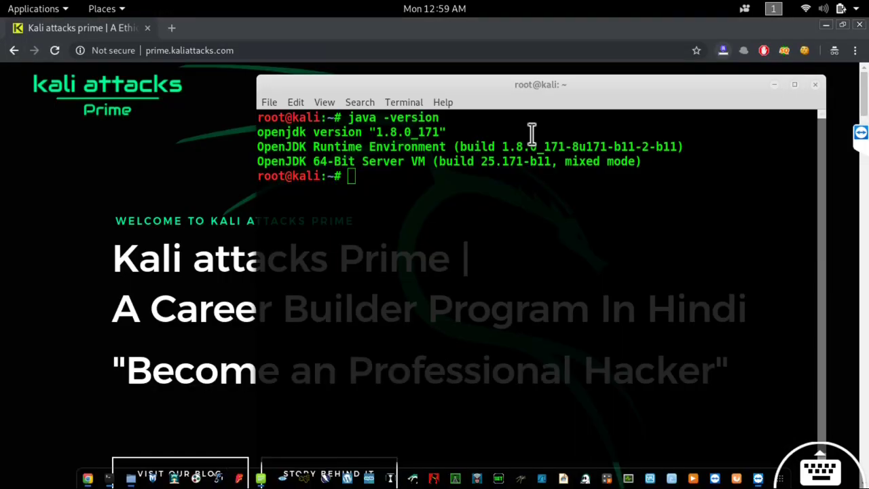
{"action": "type", "text": "exit"}
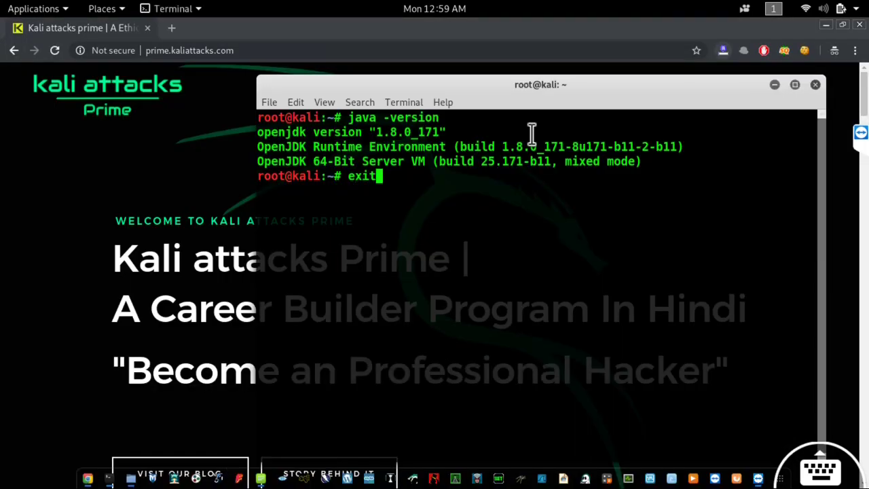
{"action": "key", "text": "Return"}
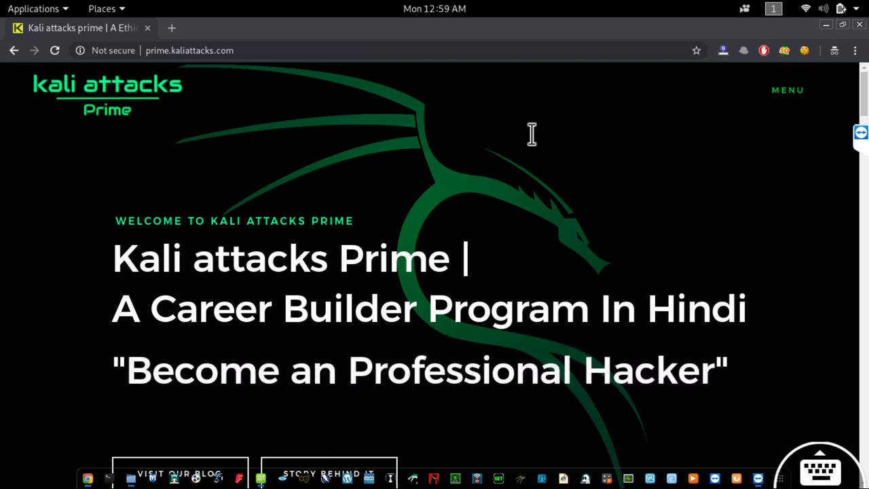
{"action": "key", "text": "super+h"}
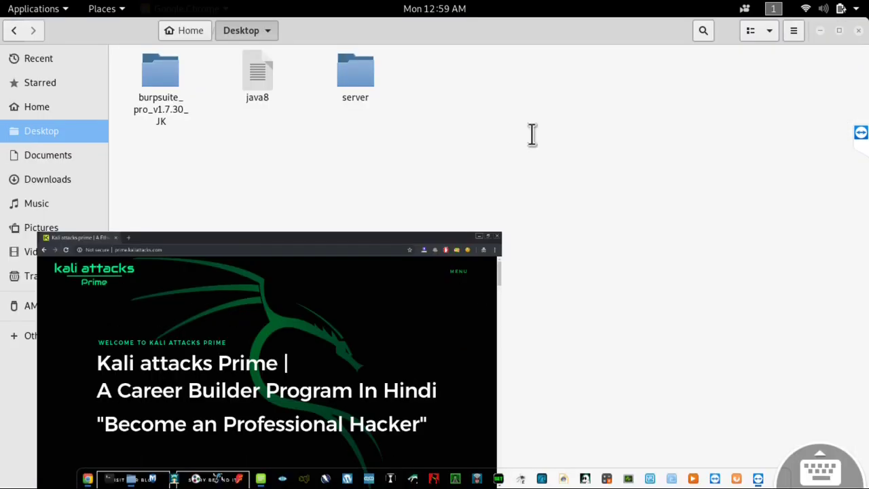
- Open a terminal in the Desktop folder and list the folder's contents with ls
{"action": "key", "text": "Right"}
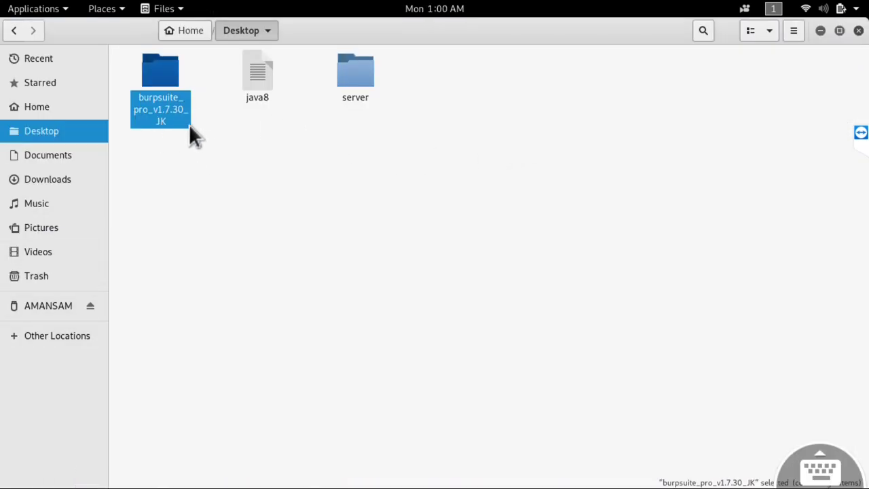
{"action": "left_click", "coordinate": [449, 176]}
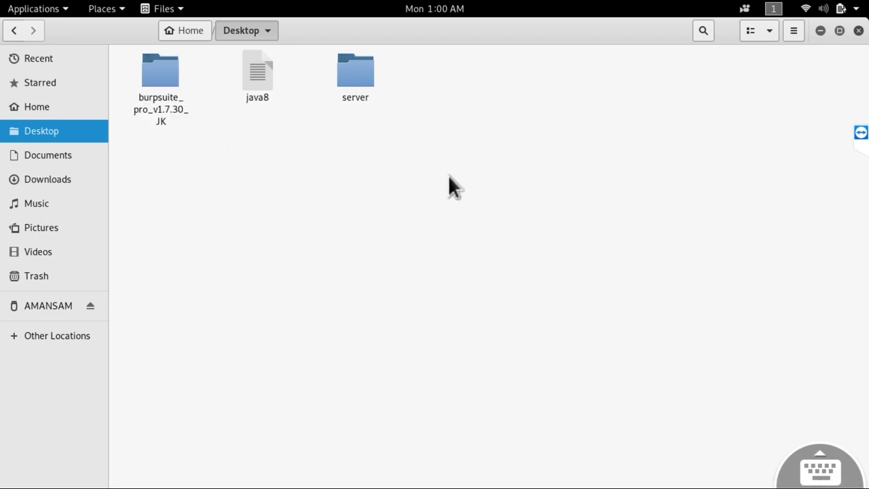
{"action": "key", "text": "shift+F10"}
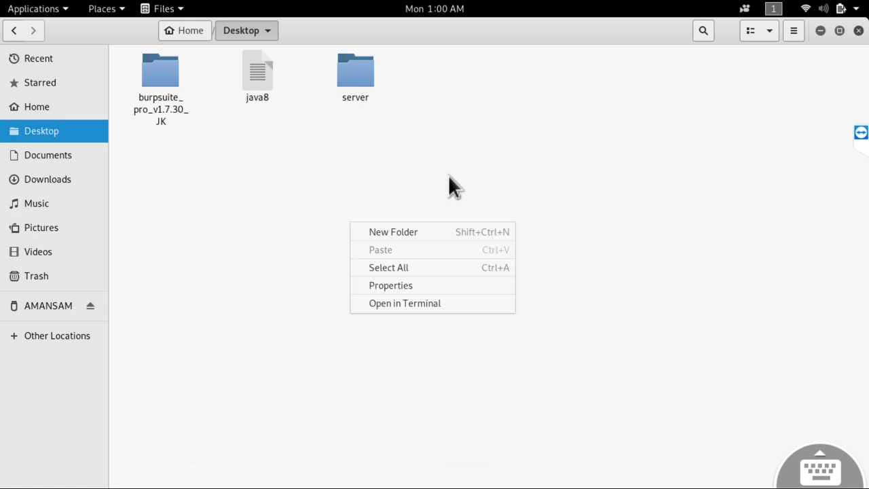
{"action": "key", "text": "Down"}
{"action": "key", "text": "Down"}
{"action": "key", "text": "Down"}
{"action": "key", "text": "Down"}
{"action": "key", "text": "Return"}
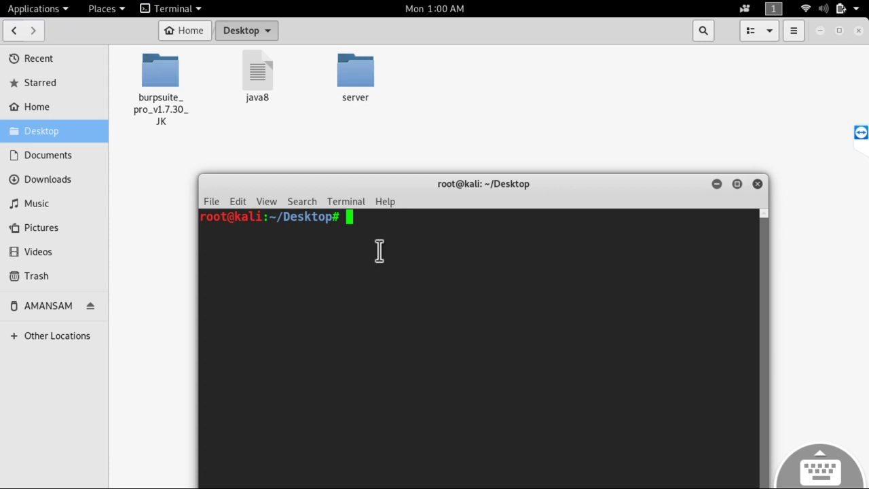
{"action": "type", "text": "ls"}
{"action": "key", "text": "Return"}
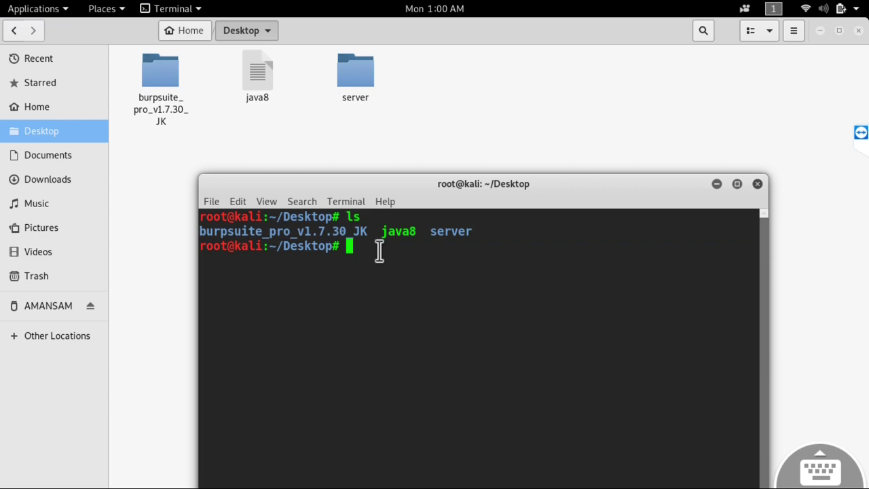
- Change into the burpsuite_pro_v1.7.30_JK directory and list its files with ls
{"action": "type", "text": "cd b"}
{"action": "key", "text": "Tab"}
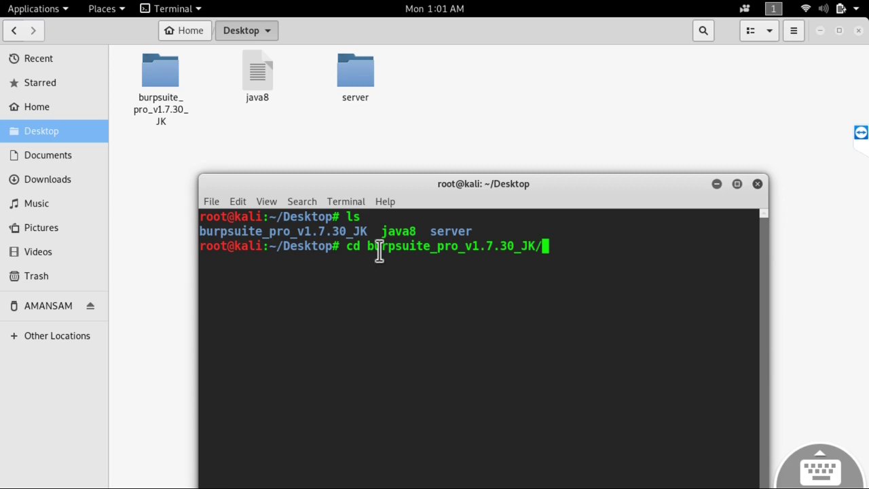
{"action": "key", "text": "Return"}
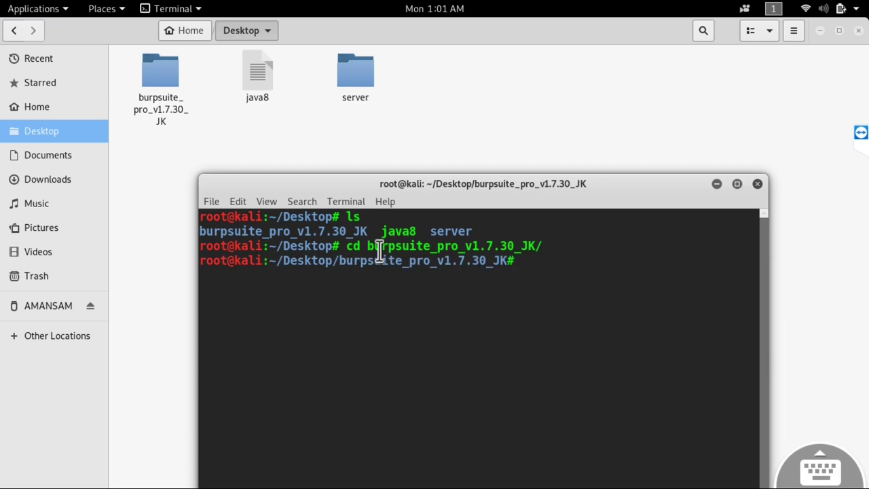
{"action": "type", "text": "ls"}
{"action": "key", "text": "Return"}
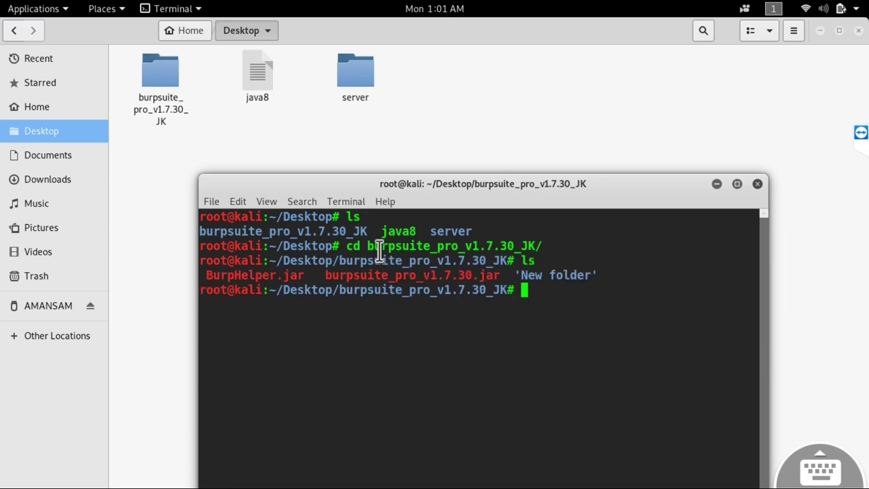
- Switch to Files, open the burpsuite_pro_v1.7.30_JK folder and highlight burpsuite_pro_v1.7.30.jar and BurpHelper.jar in turn
{"action": "key", "text": "alt+Tab"}
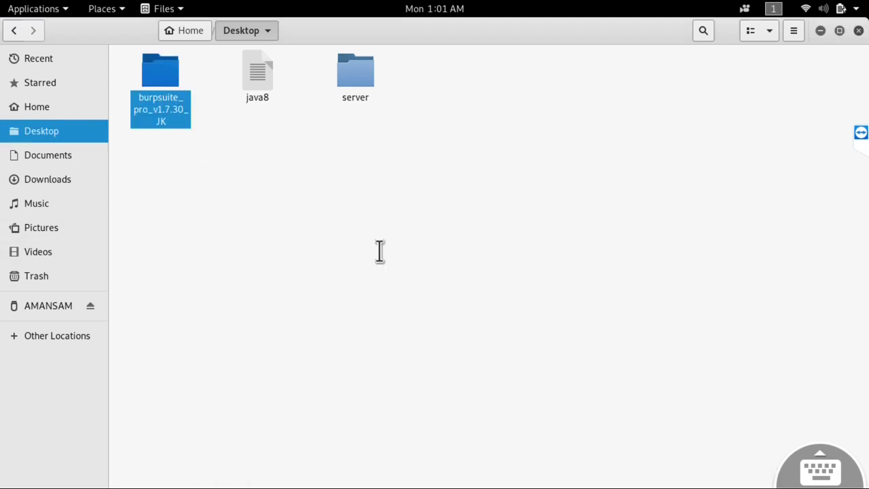
{"action": "key", "text": "Return"}
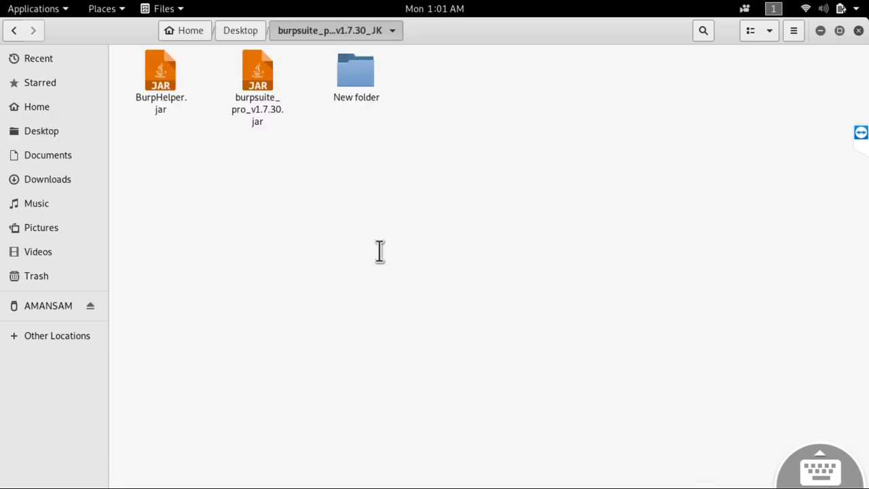
{"action": "key", "text": "Right"}
{"action": "key", "text": "Escape"}
{"action": "key", "text": "Right"}
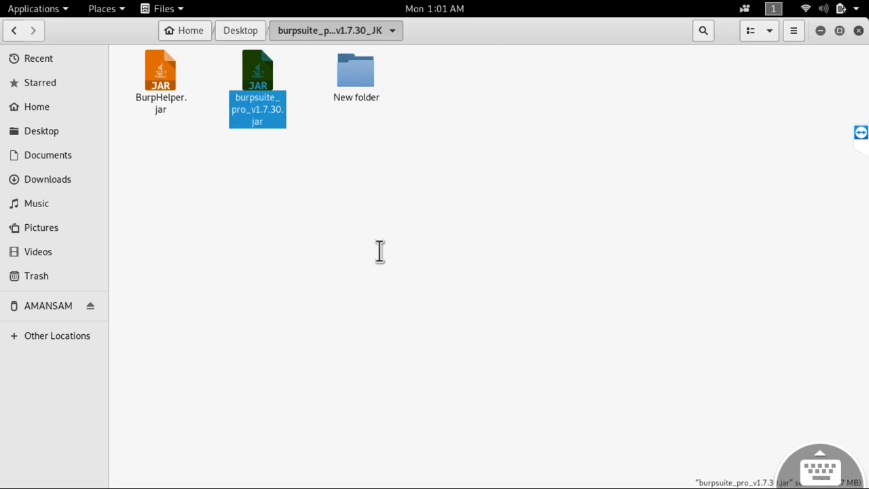
{"action": "key", "text": "Escape"}
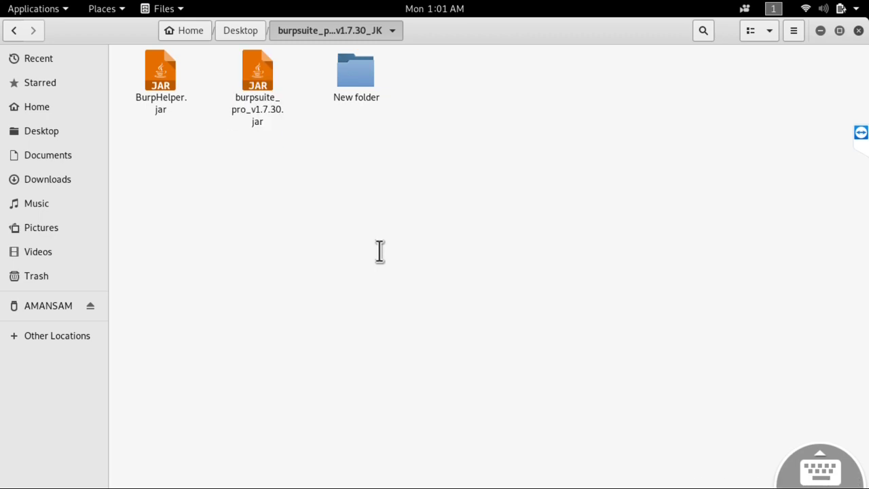
{"action": "key", "text": "Left"}
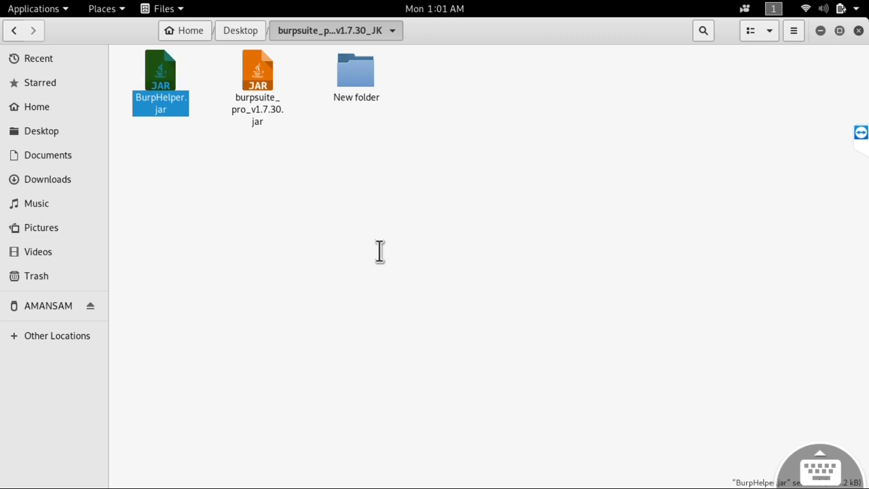
{"action": "key", "text": "Escape"}
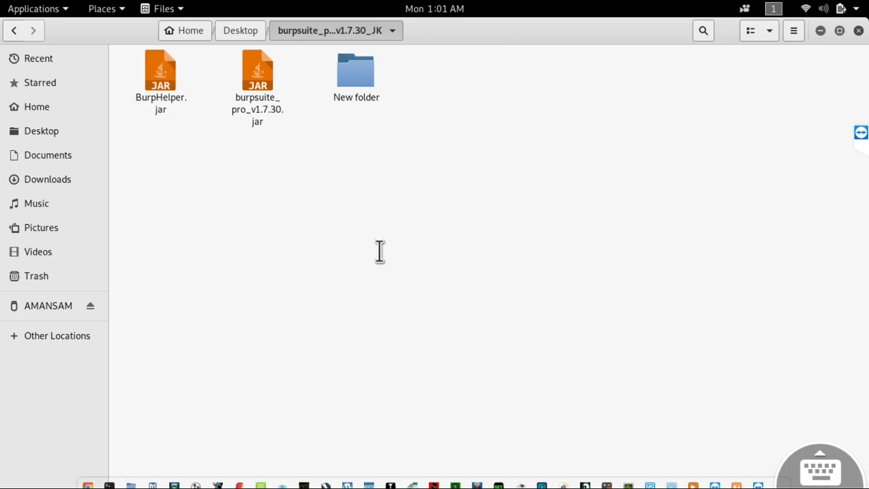
- Return to the terminal and start the command line with "java -jar", without running it
{"action": "key", "text": "alt+Tab"}
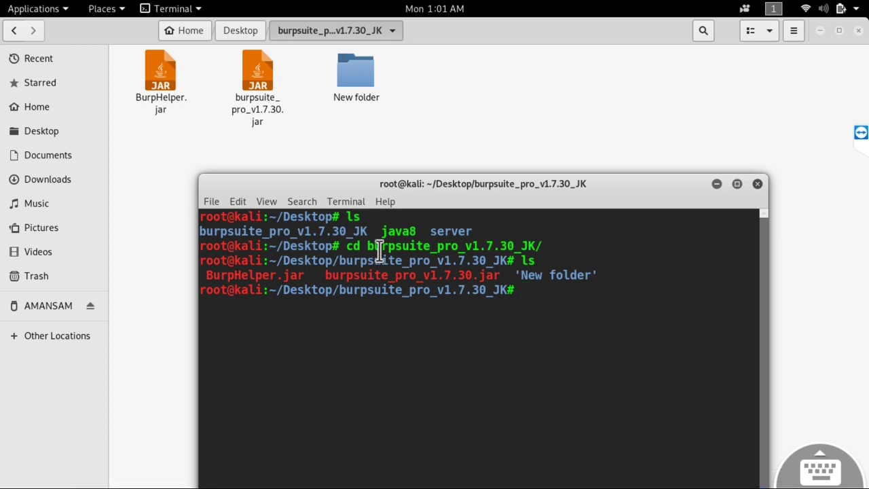
{"action": "type", "text": "java -jar"}
- In Files, highlight the .jar extension in the rename field of burpsuite_pro_v1.7.30.jar and cancel the renaming
{"action": "key", "text": "alt+Tab"}
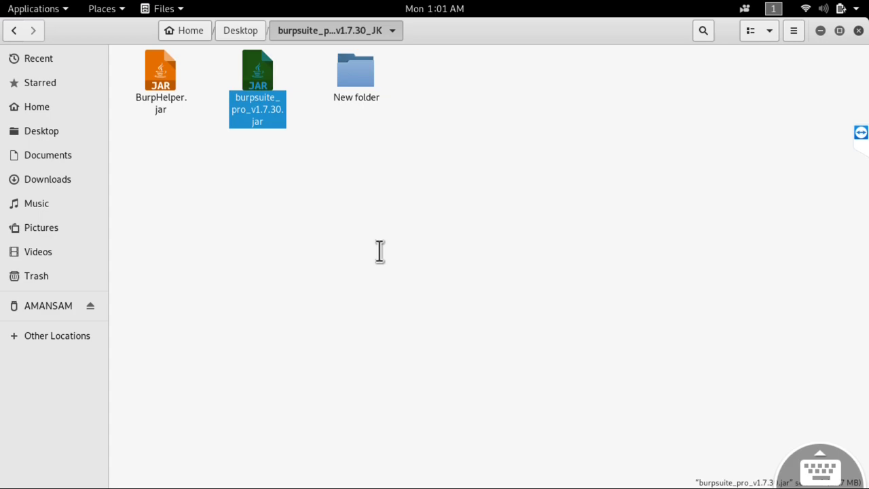
{"action": "key", "text": "F2"}
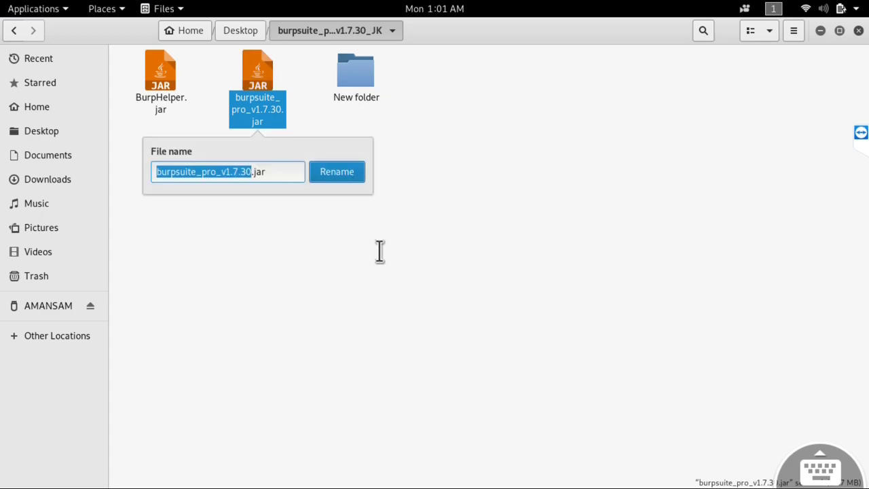
{"action": "key", "text": "End"}
{"action": "key", "text": "shift+Left"}
{"action": "key", "text": "shift+Left"}
{"action": "key", "text": "shift+Left"}
{"action": "key", "text": "shift+Left"}
{"action": "key", "text": "shift+Left"}
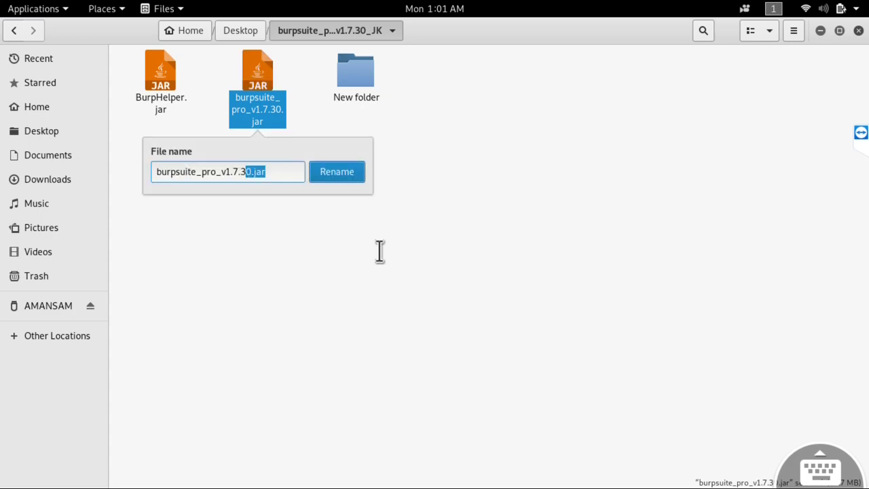
{"action": "key", "text": "Escape"}
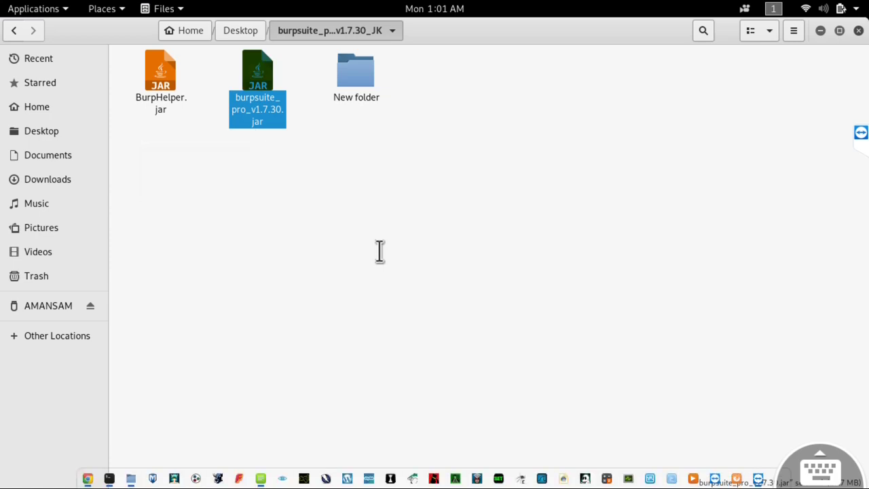
- Switch to the Leafpad notes and add an indented "java -jar" line below the closing note about starting BURPSUITE
{"action": "key", "text": "alt+Tab"}
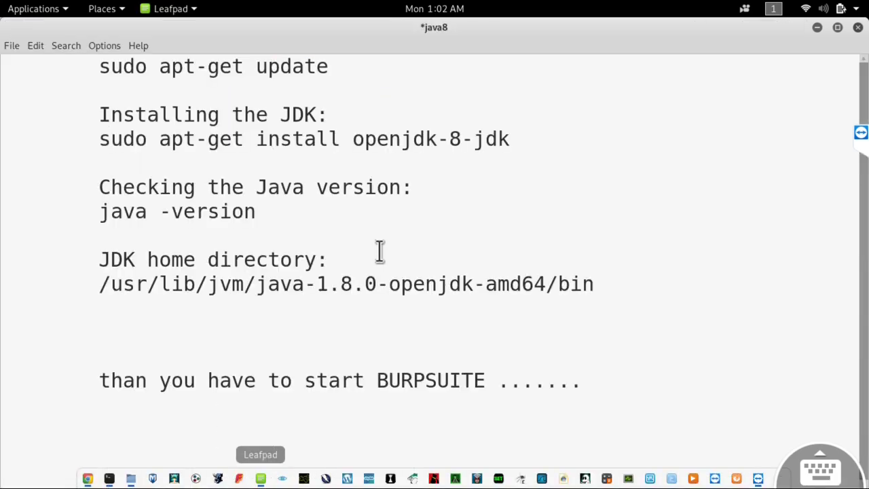
{"action": "key", "text": "ctrl+End"}
{"action": "key", "text": "Return"}
{"action": "key", "text": "Return"}
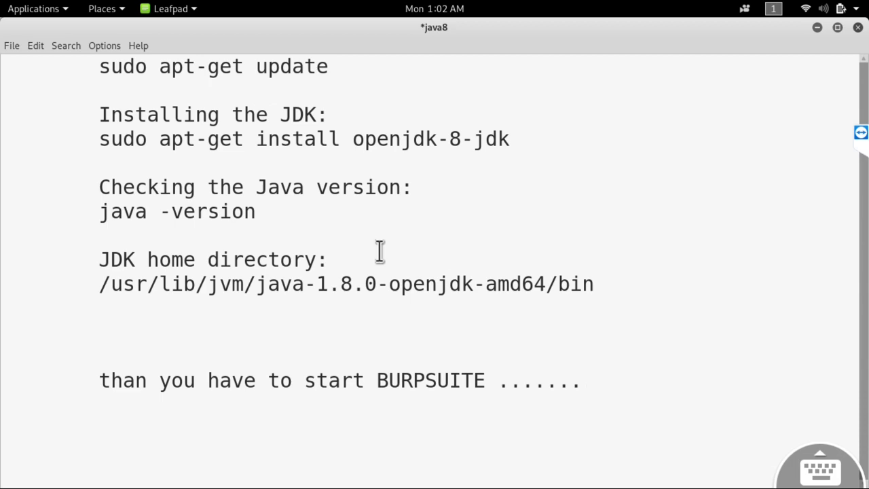
{"action": "key", "text": "Tab"}
{"action": "key", "text": "Tab"}
{"action": "type", "text": "java -jar"}
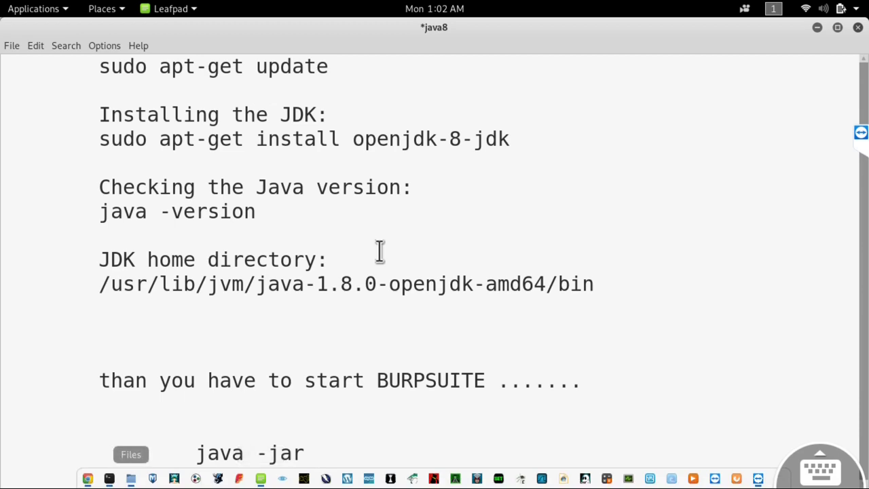
- Return to the terminal through Files and highlight the pending "java -jar" text on the command line
{"action": "left_click", "coordinate": [132, 478]}
{"action": "key", "text": "alt+Tab"}
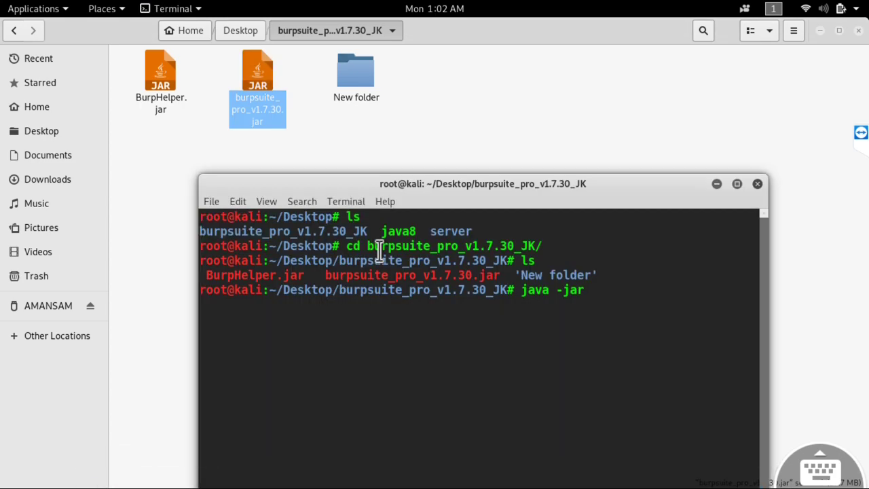
{"action": "key", "text": "Home"}
{"action": "key", "text": "shift+Right"}
{"action": "key", "text": "shift+Right"}
{"action": "key", "text": "shift+Right"}
{"action": "key", "text": "shift+Right"}
{"action": "key", "text": "shift+Right"}
{"action": "key", "text": "shift+Right"}
{"action": "key", "text": "shift+Right"}
{"action": "key", "text": "shift+Right"}
{"action": "key", "text": "shift+Right"}
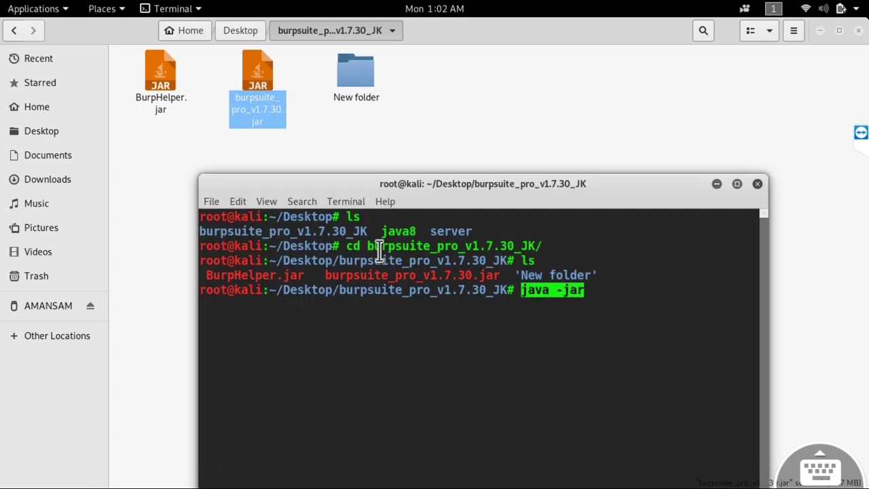
{"action": "key", "text": "End"}
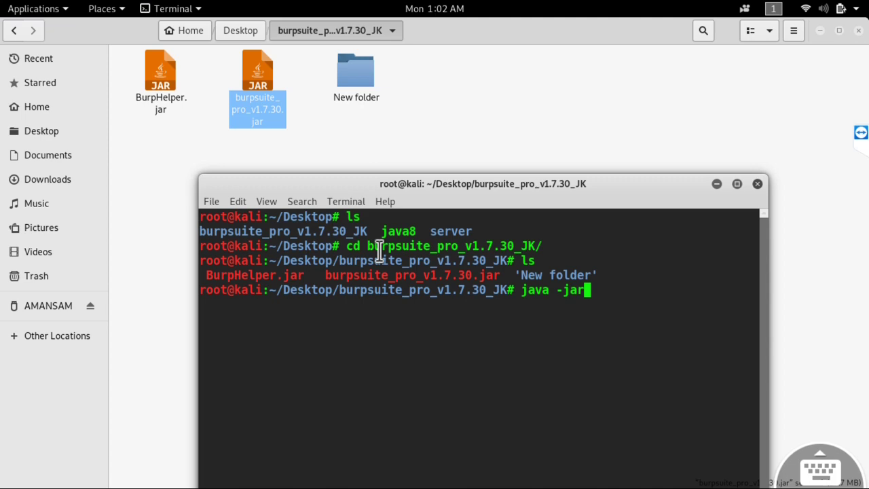
- Complete the pending command with BurpHelper.jar and run it to launch BurpHelper
{"action": "type", "text": "Bu"}
{"action": "key", "text": "Tab"}
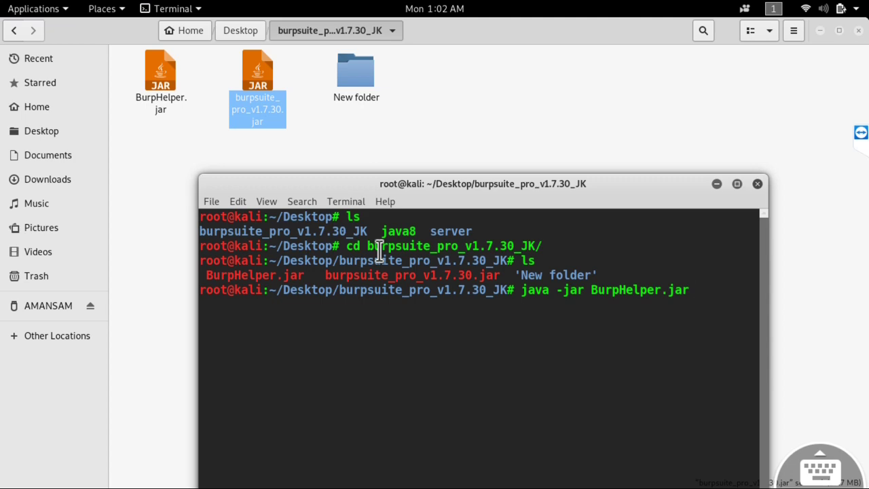
{"action": "key", "text": "Return"}
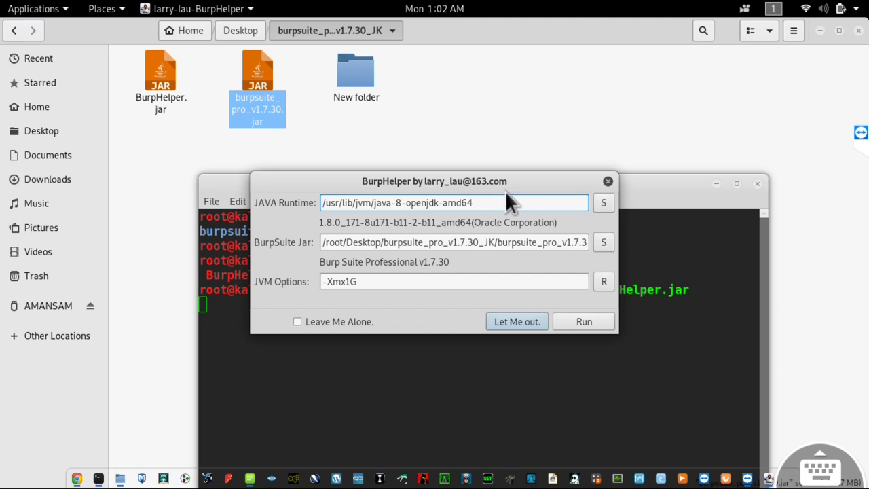
- Open the folder chooser for the JAVA Runtime and browse from the root directory to /usr/lib
{"action": "key", "text": "space"}
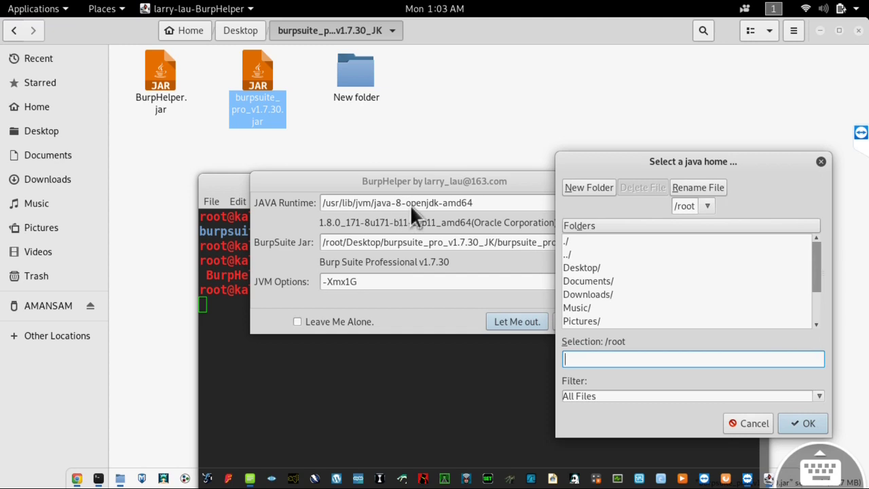
{"action": "left_click", "coordinate": [707, 206]}
{"action": "key", "text": "Down"}
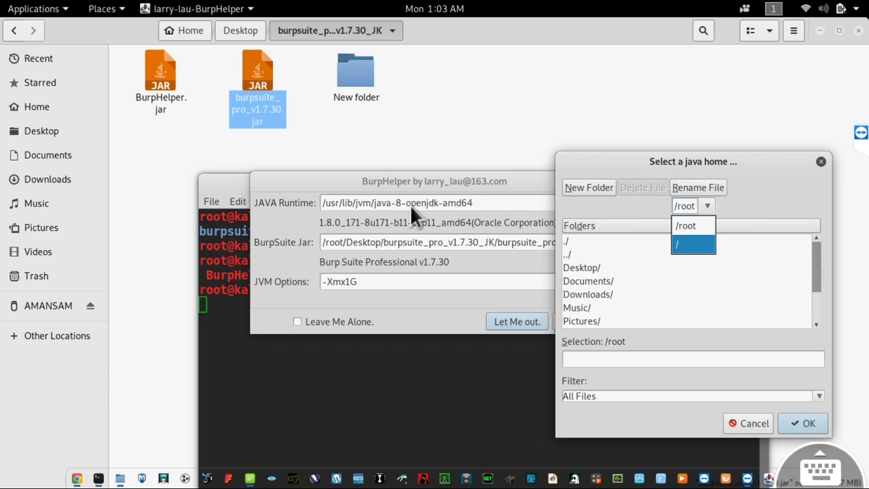
{"action": "key", "text": "Return"}
{"action": "scroll", "coordinate": [685, 280], "scroll_direction": "down", "scroll_amount": 2}
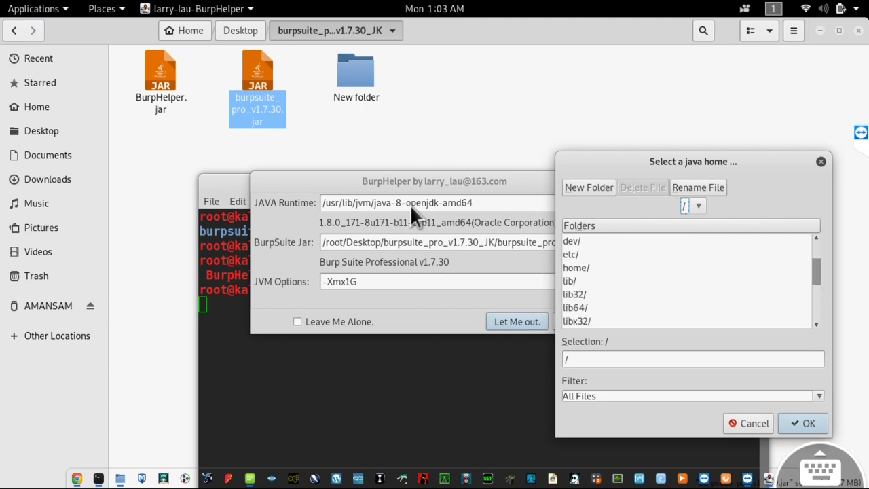
{"action": "scroll", "coordinate": [686, 280], "scroll_direction": "down", "scroll_amount": 4}
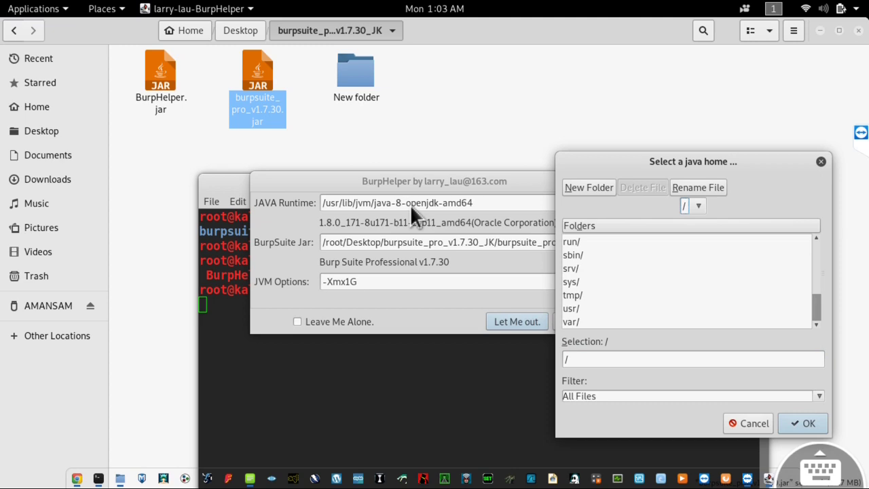
{"action": "left_click", "coordinate": [572, 309]}
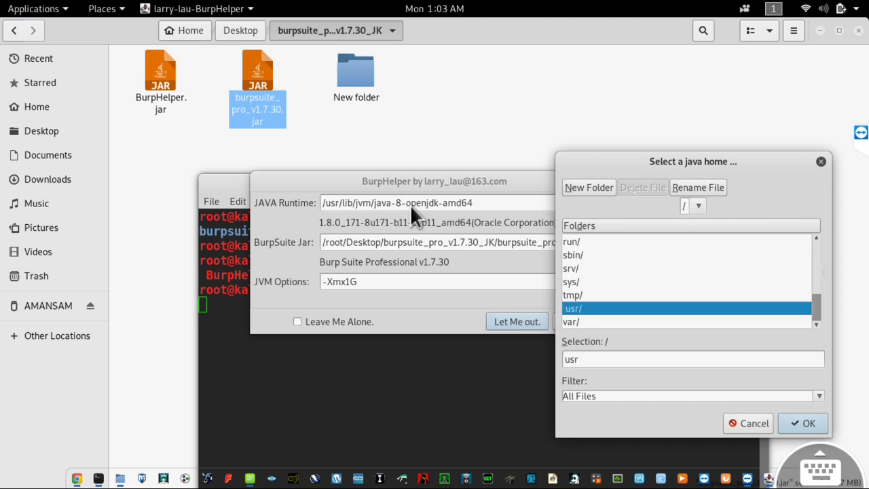
{"action": "key", "text": "Return"}
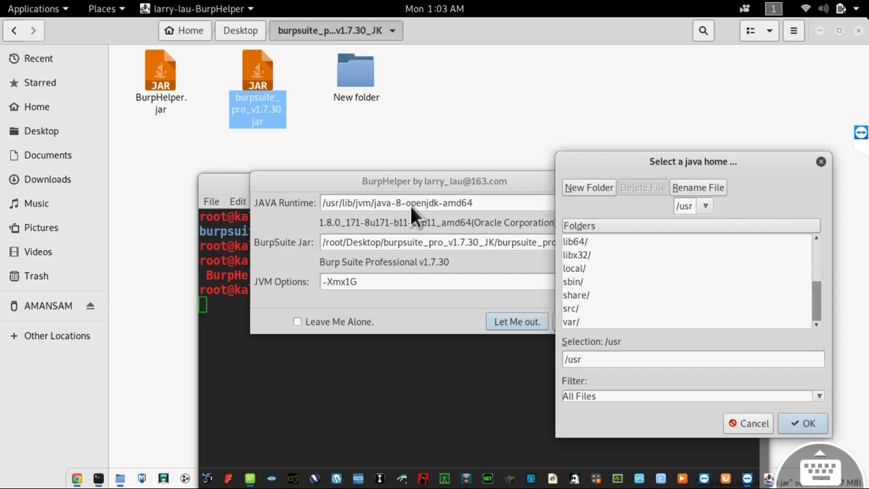
{"action": "key", "text": "Tab"}
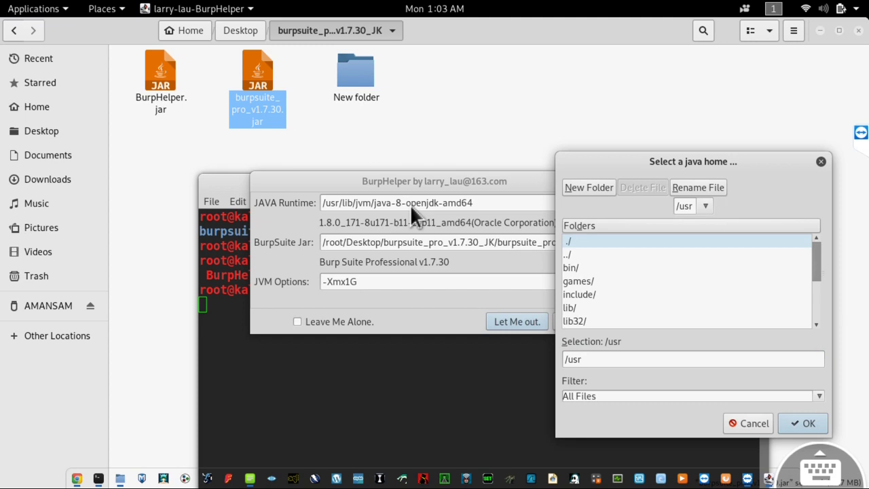
{"action": "key", "text": "l"}
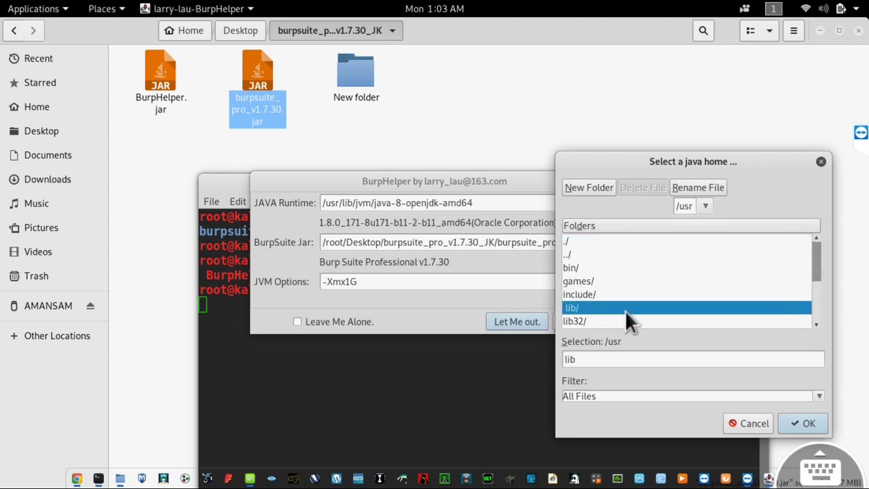
{"action": "key", "text": "Return"}
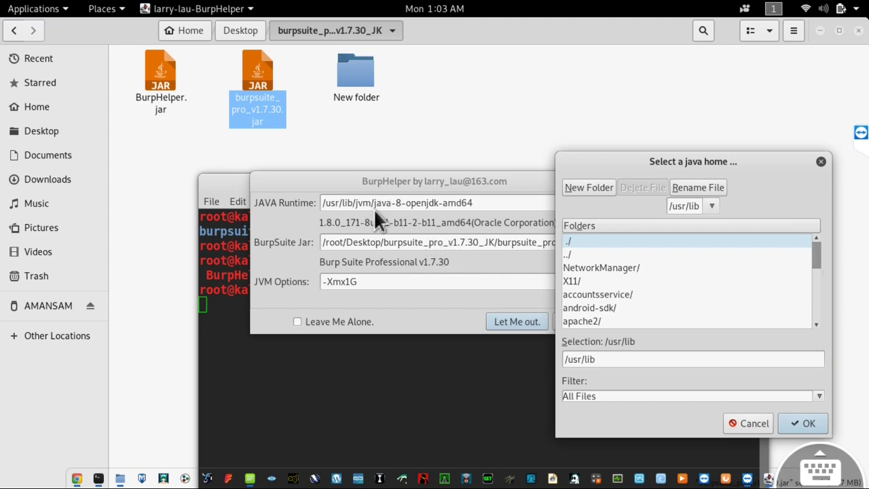
{"action": "key", "text": "Down"}
{"action": "key", "text": "Down"}
{"action": "key", "text": "Down"}
{"action": "key", "text": "Down"}
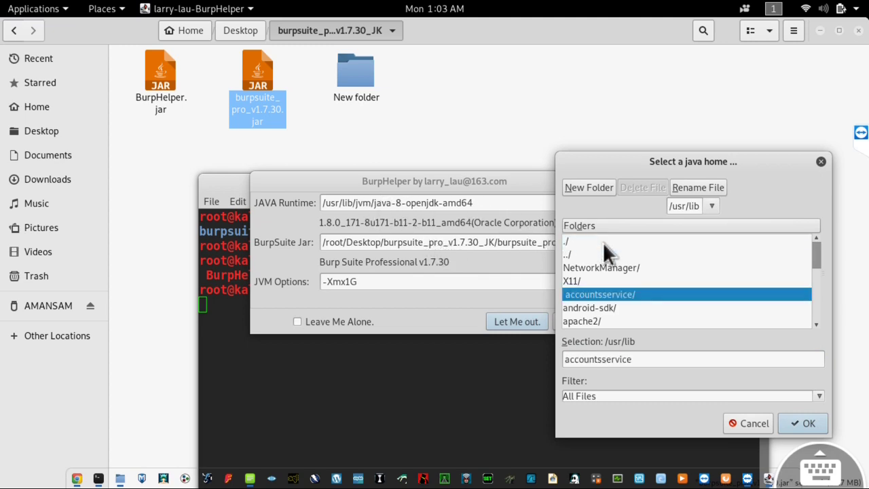
{"action": "scroll", "coordinate": [603, 244], "scroll_direction": "down", "scroll_amount": 10}
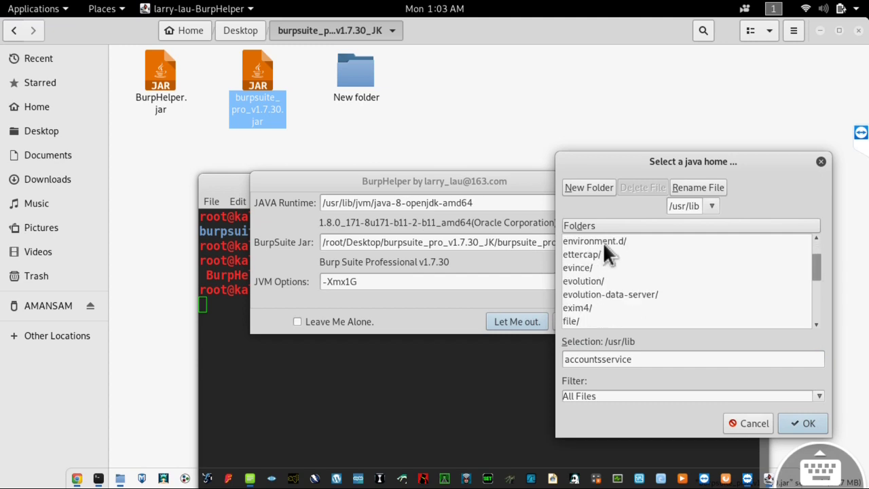
{"action": "scroll", "coordinate": [603, 242], "scroll_direction": "down", "scroll_amount": 10}
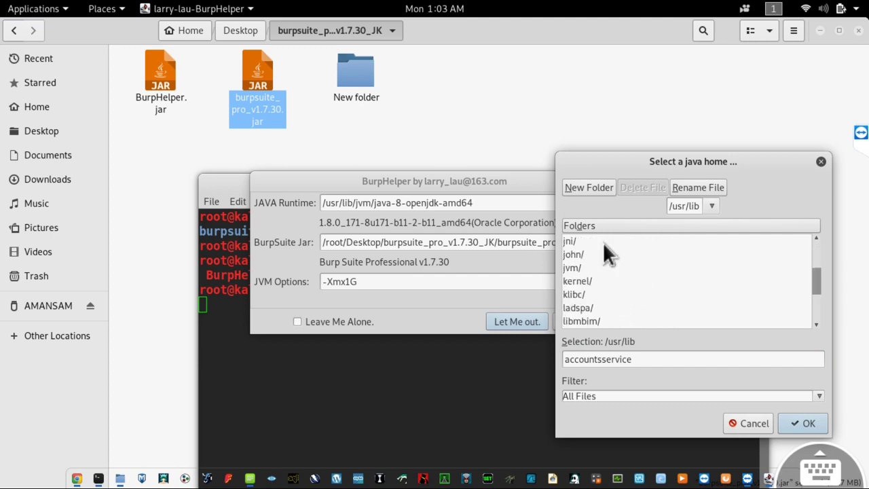
{"action": "scroll", "coordinate": [603, 244], "scroll_direction": "up", "scroll_amount": 4}
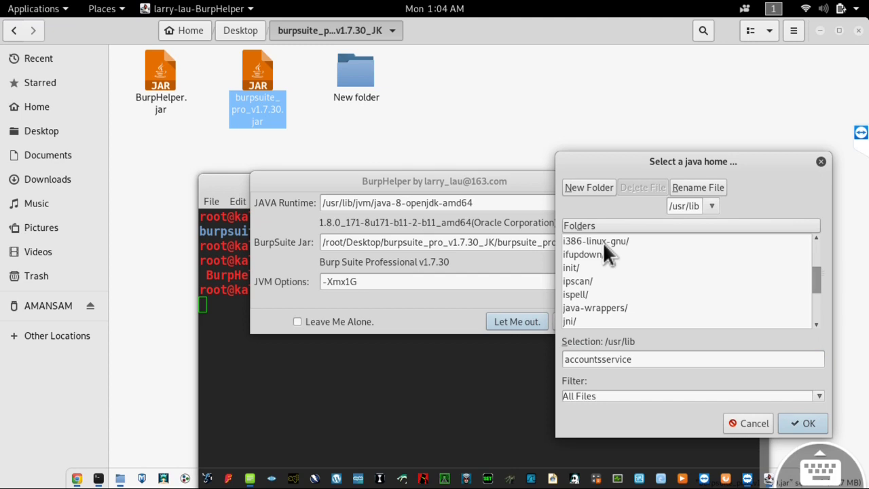
{"action": "scroll", "coordinate": [604, 246], "scroll_direction": "down", "scroll_amount": 3}
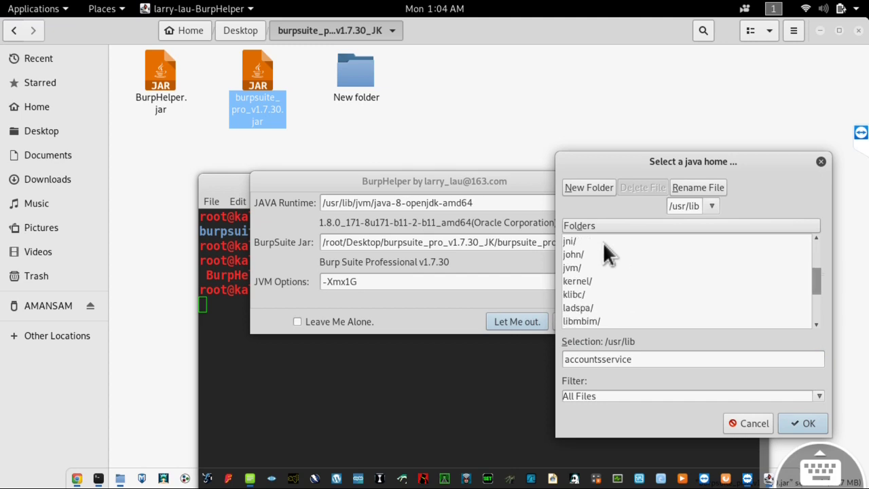
{"action": "key", "text": "Down"}
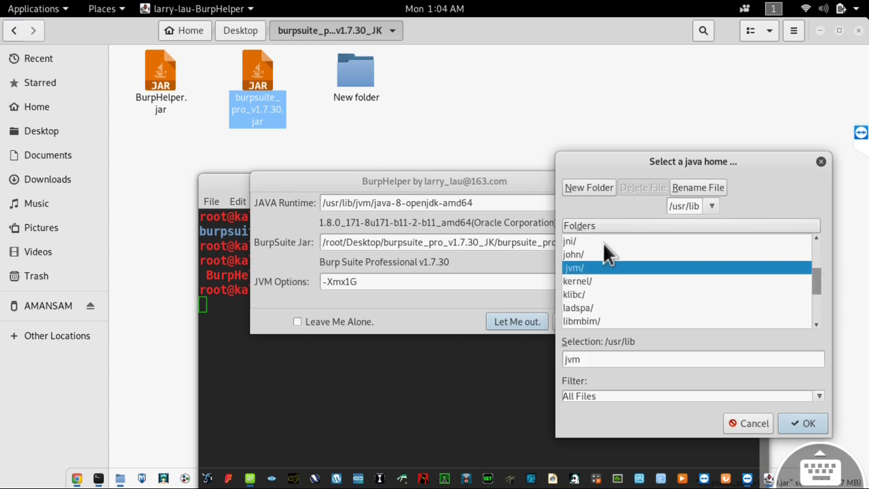
{"action": "double_click", "coordinate": [579, 279]}
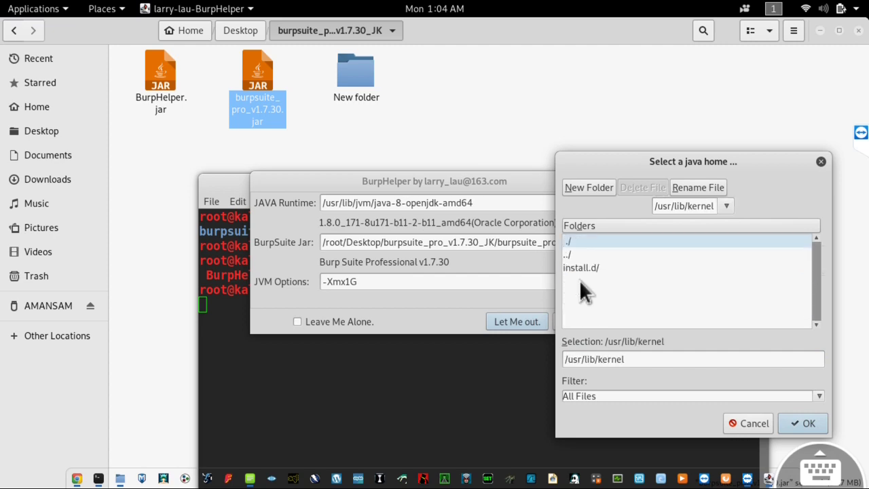
{"action": "key", "text": "Down"}
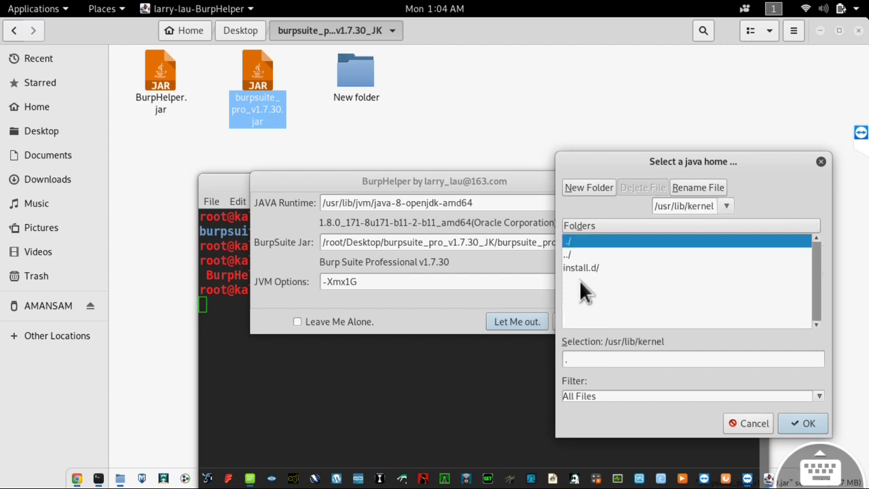
{"action": "key", "text": "Down"}
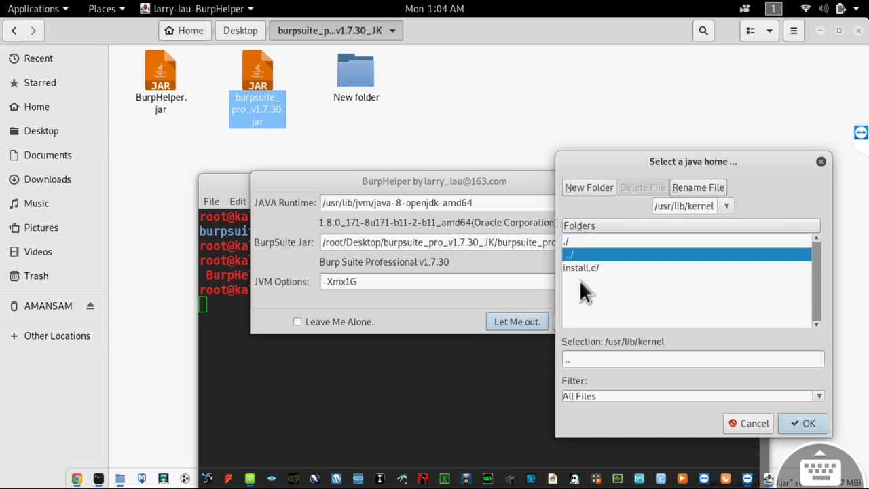
{"action": "key", "text": "Return"}
- Open the jvm folder, highlight java-1.8.0-openjdk-amd64 as the Java home, and cancel the folder selection
{"action": "left_click", "coordinate": [579, 280]}
{"action": "scroll", "coordinate": [579, 280], "scroll_direction": "down", "scroll_amount": 10}
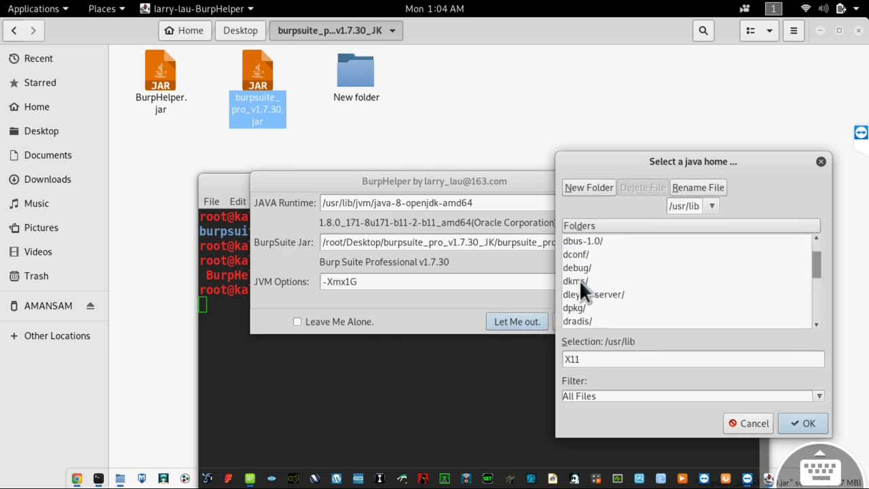
{"action": "scroll", "coordinate": [579, 280], "scroll_direction": "down", "scroll_amount": 3}
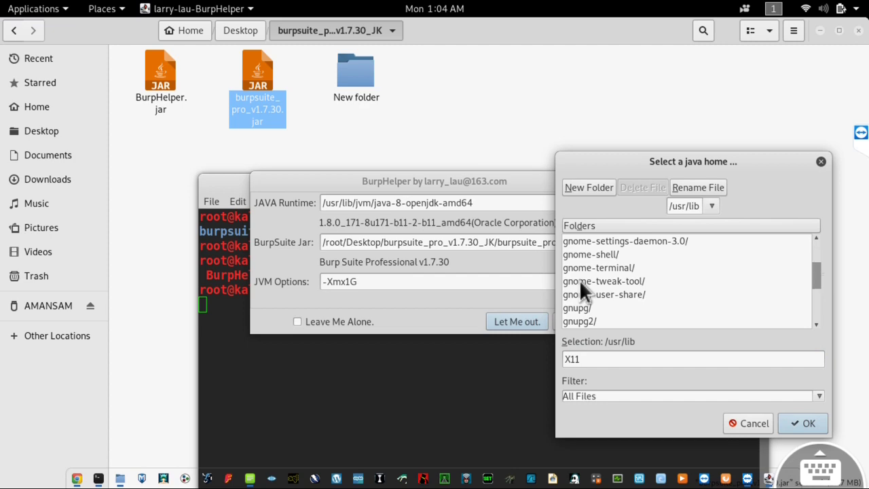
{"action": "scroll", "coordinate": [579, 279], "scroll_direction": "down", "scroll_amount": 4}
{"action": "scroll", "coordinate": [579, 280], "scroll_direction": "down", "scroll_amount": 3}
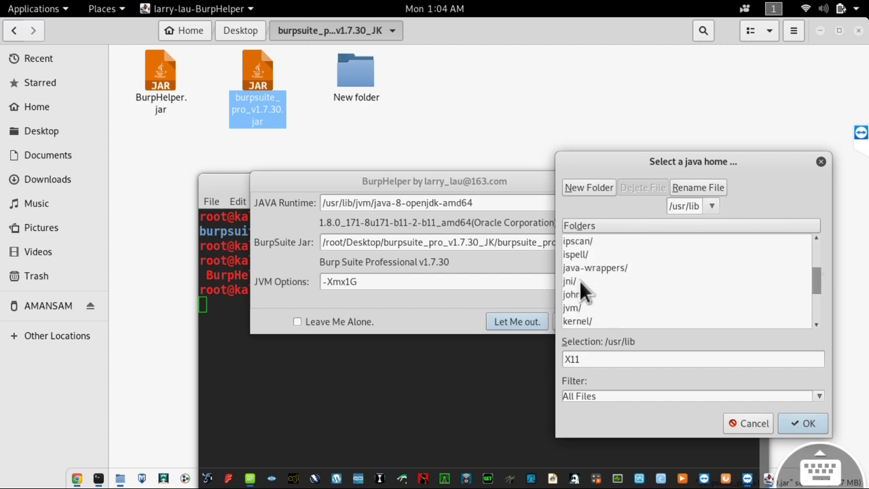
{"action": "left_click", "coordinate": [579, 269]}
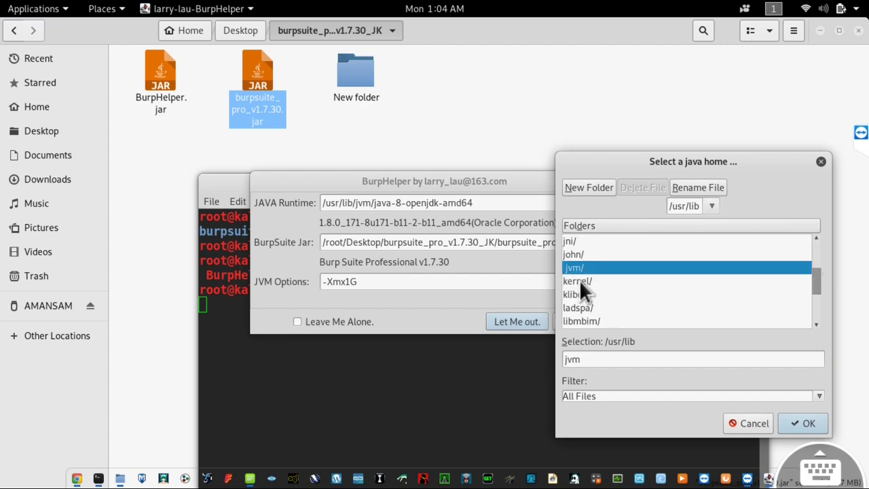
{"action": "double_click", "coordinate": [579, 268]}
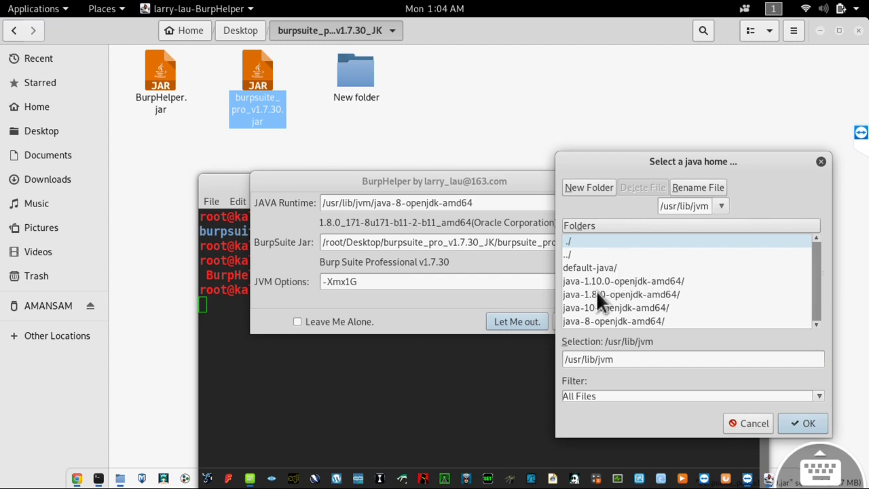
{"action": "left_click", "coordinate": [581, 299]}
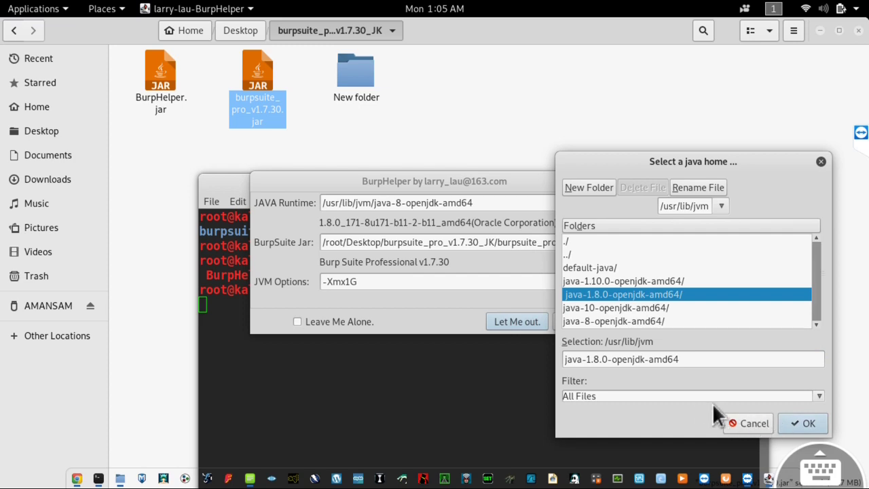
{"action": "key", "text": "Escape"}
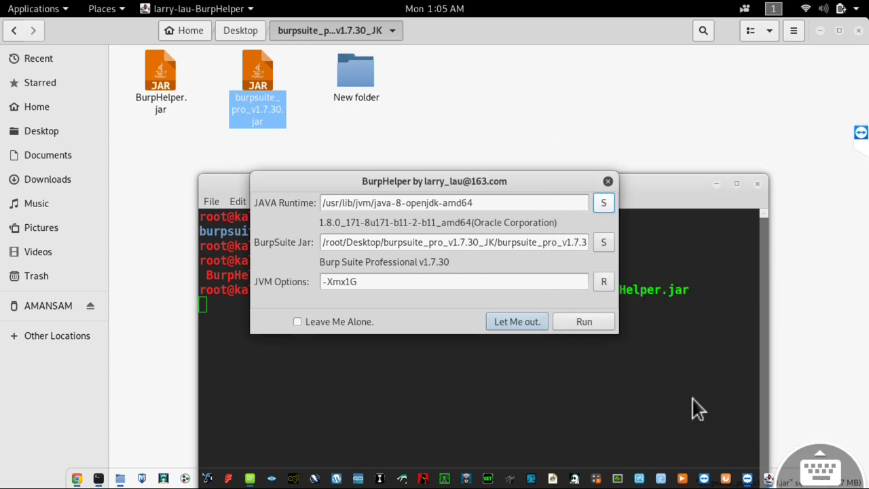
- Run Burp Suite from BurpHelper with the existing runtime, jar and JVM options, and accept the usage notice
{"action": "key", "text": "Tab"}
{"action": "key", "text": "Tab"}
{"action": "key", "text": "Tab"}
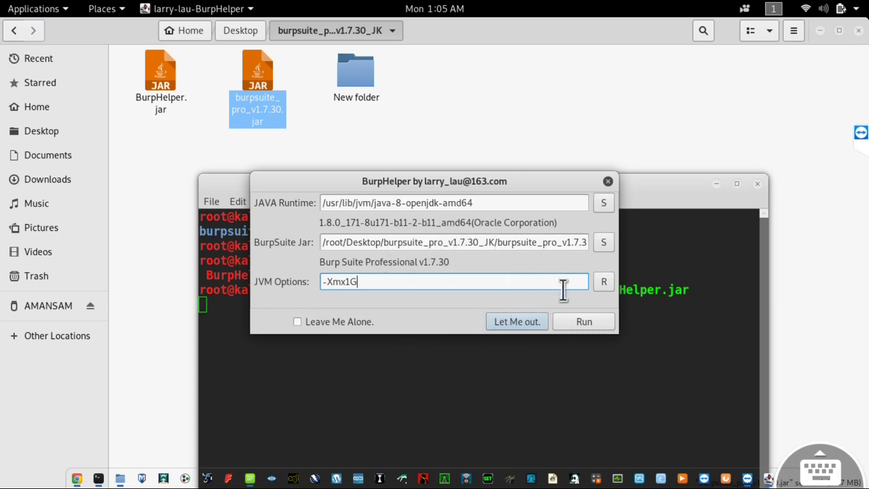
{"action": "left_click", "coordinate": [584, 319]}
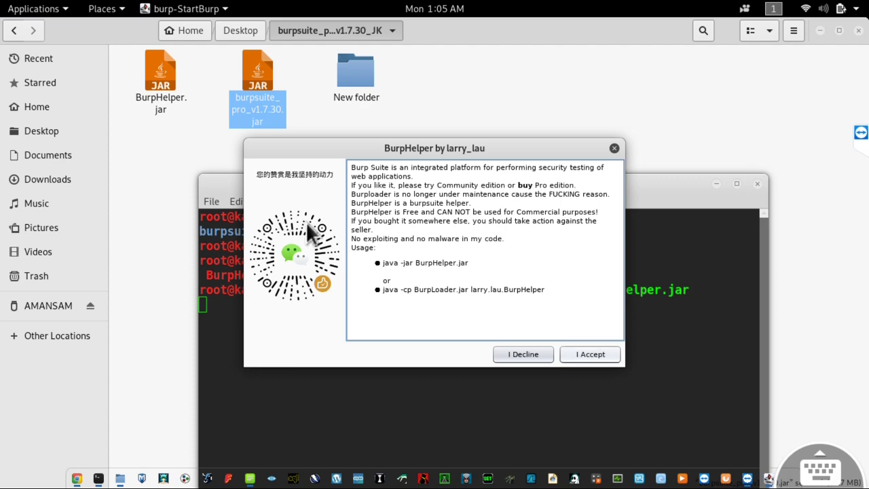
{"action": "left_click", "coordinate": [590, 354]}
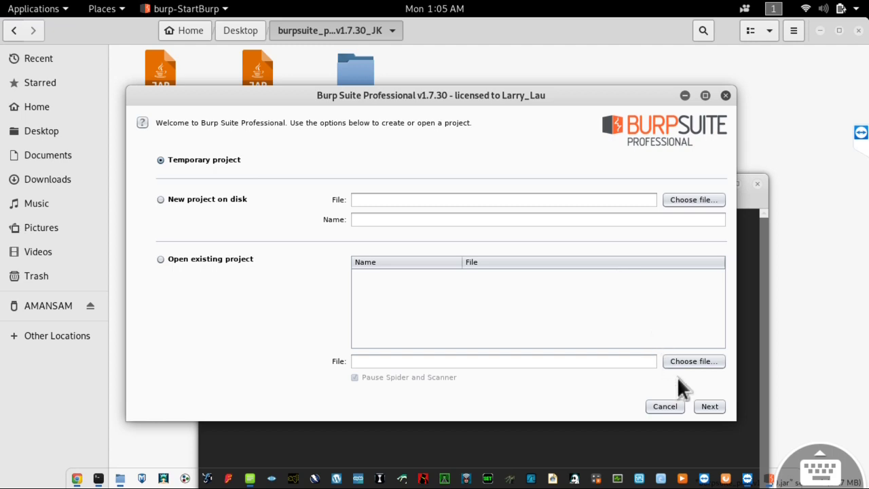
- Create a temporary project that uses Burp defaults and start Burp
{"action": "left_click", "coordinate": [708, 407]}
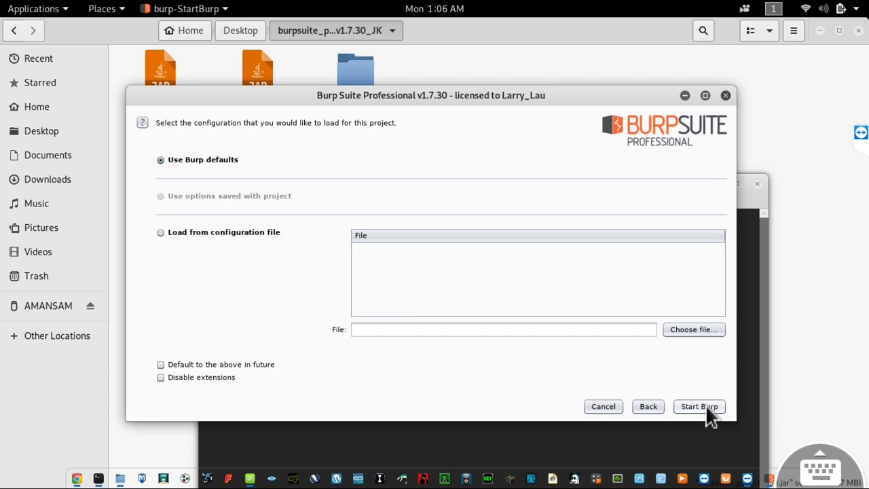
{"action": "left_click", "coordinate": [700, 406]}
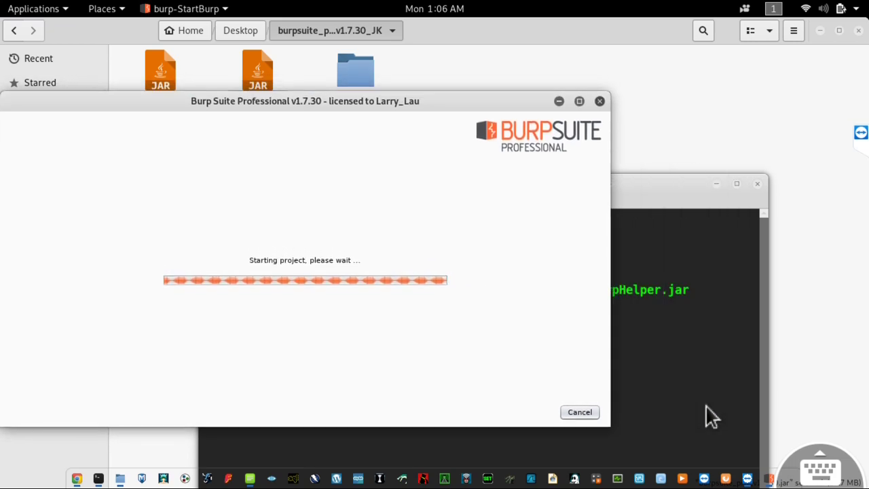
{"action": "left_click", "coordinate": [706, 407]}
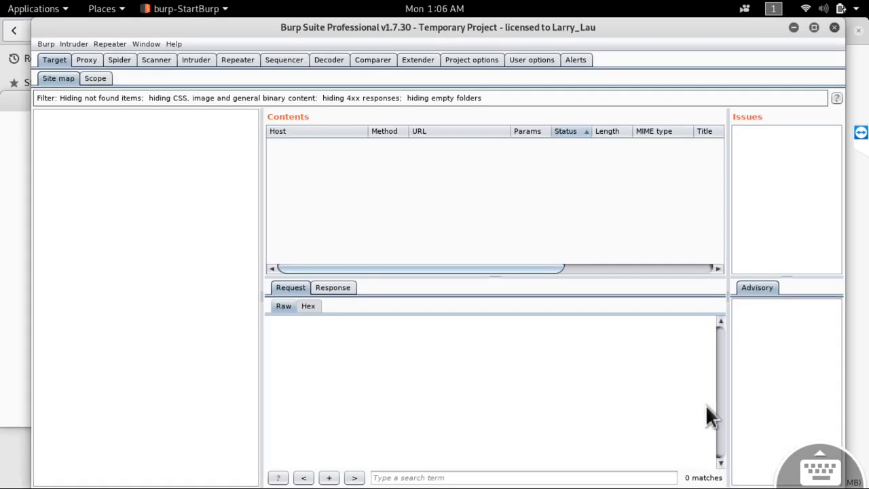
- Minimize the Burp Suite, terminal and Files windows to reveal the java8 notes, and return to a maximized Burp Suite window
{"action": "key", "text": "super+h"}
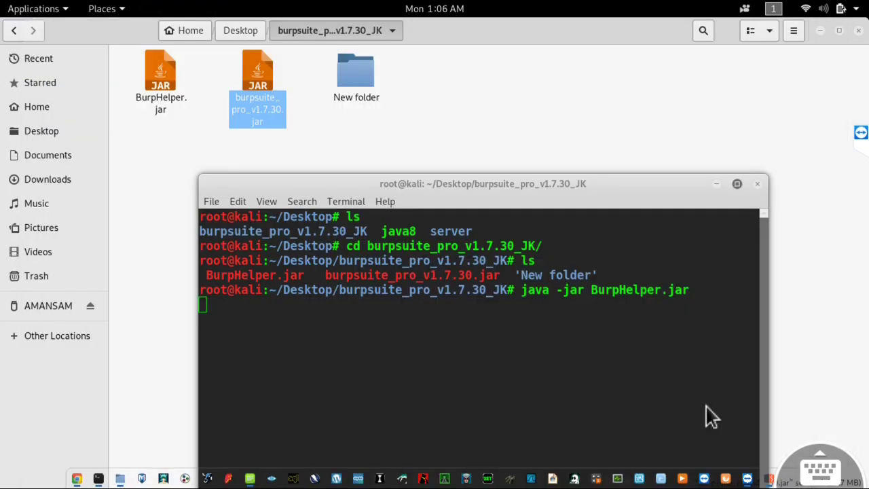
{"action": "key", "text": "super+h"}
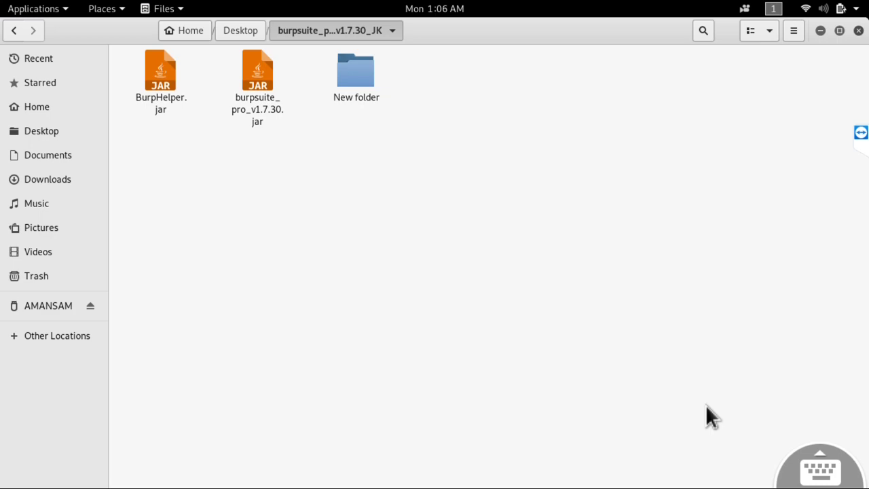
{"action": "key", "text": "super+h"}
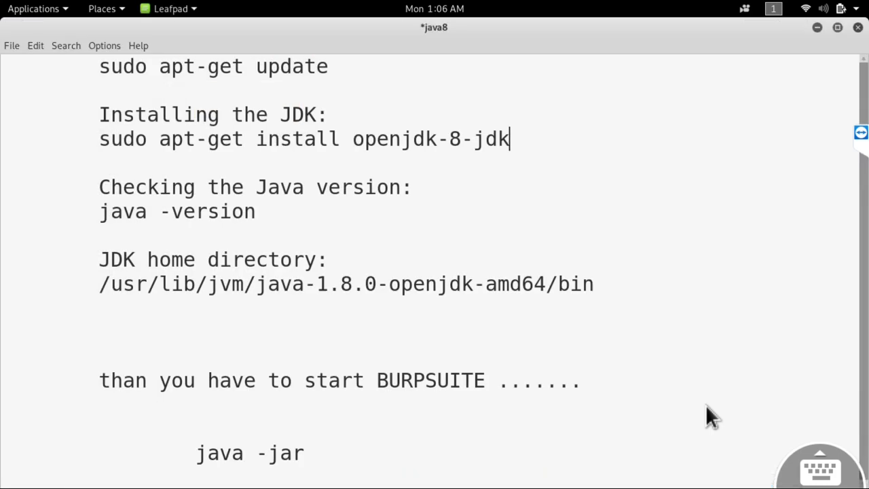
{"action": "key", "text": "super+Down"}
{"action": "key", "text": "super+h"}
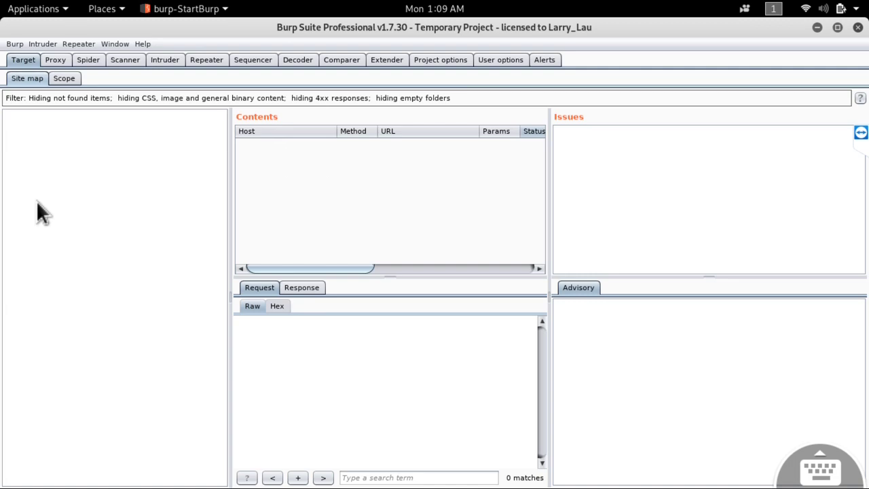
- Turn off message interception in the Proxy tool and return to the Target site map
{"action": "left_click", "coordinate": [16, 75]}
{"action": "left_click", "coordinate": [57, 60]}
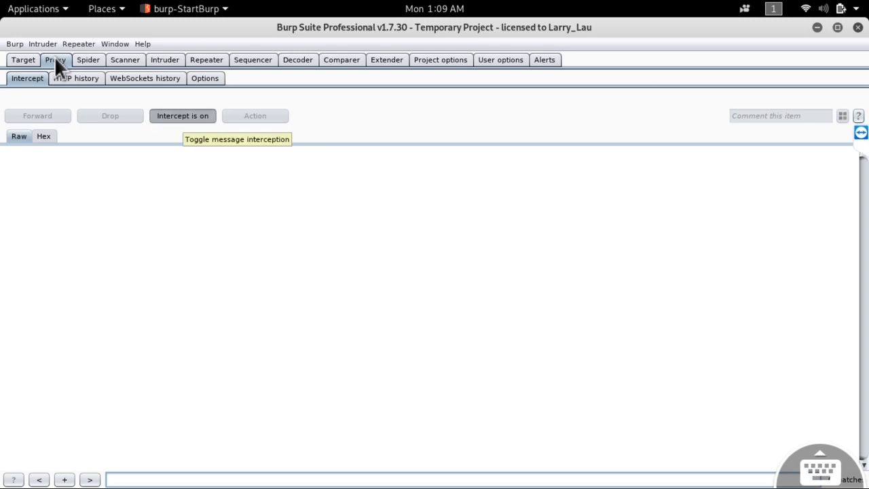
{"action": "key", "text": "ctrl+t"}
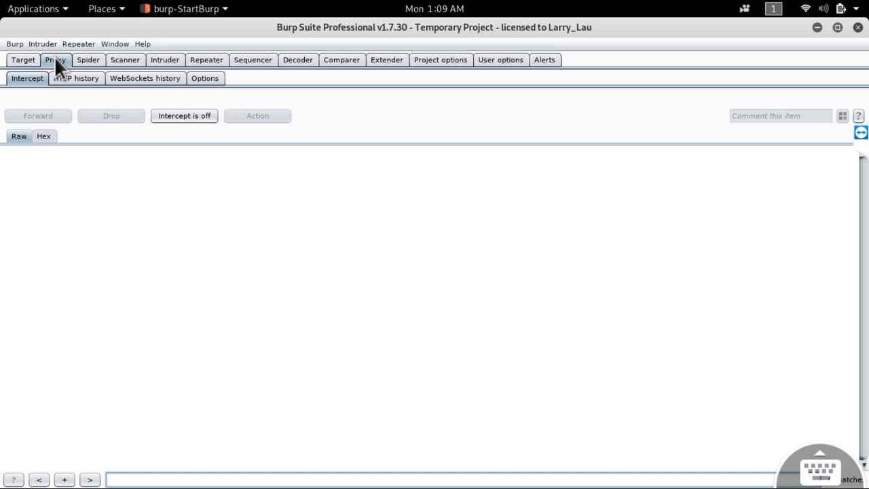
{"action": "key", "text": "ctrl+shift+t"}
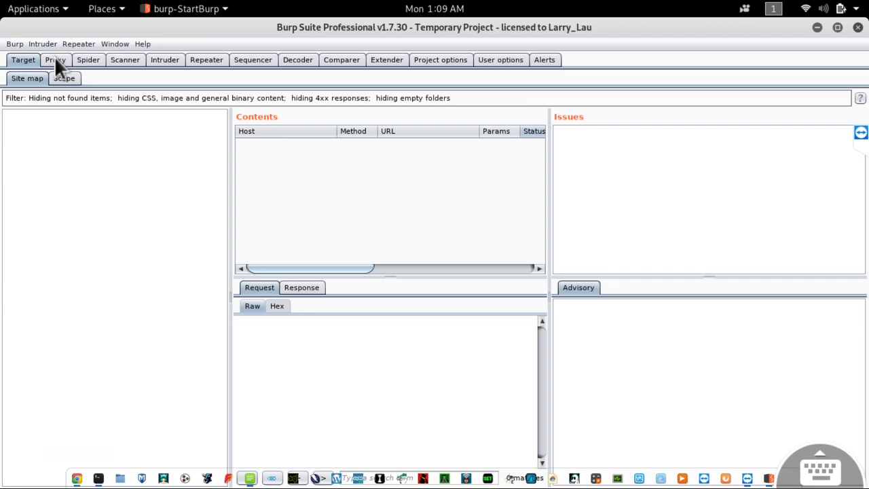
- Switch to Chrome, highlight the prime.kaliattacks.com address, and return to Burp Suite
{"action": "key", "text": "alt+Tab"}
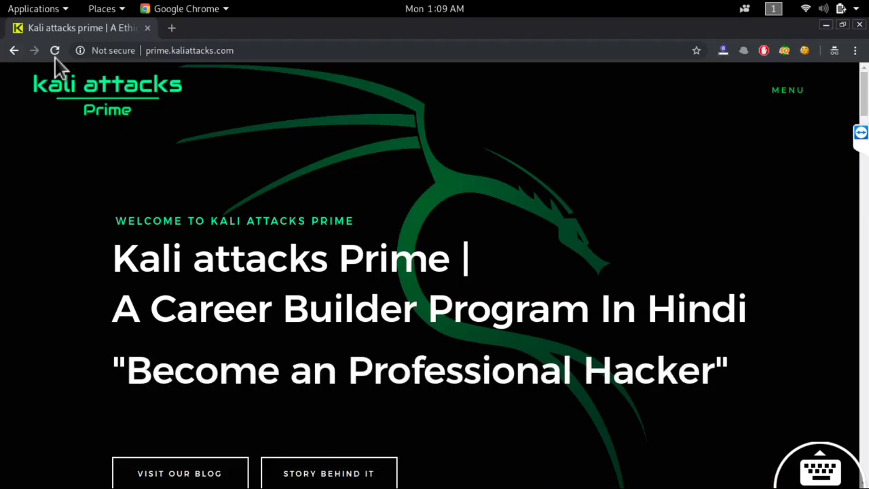
{"action": "key", "text": "ctrl+l"}
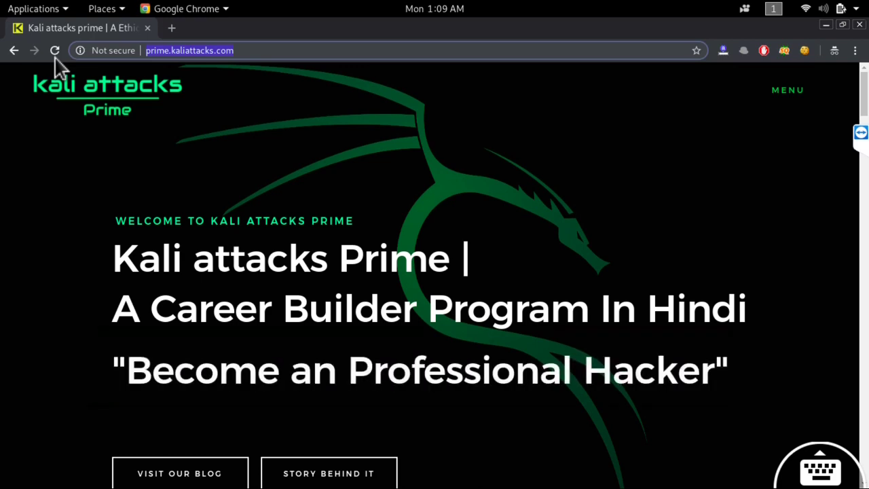
{"action": "left_click", "coordinate": [60, 67]}
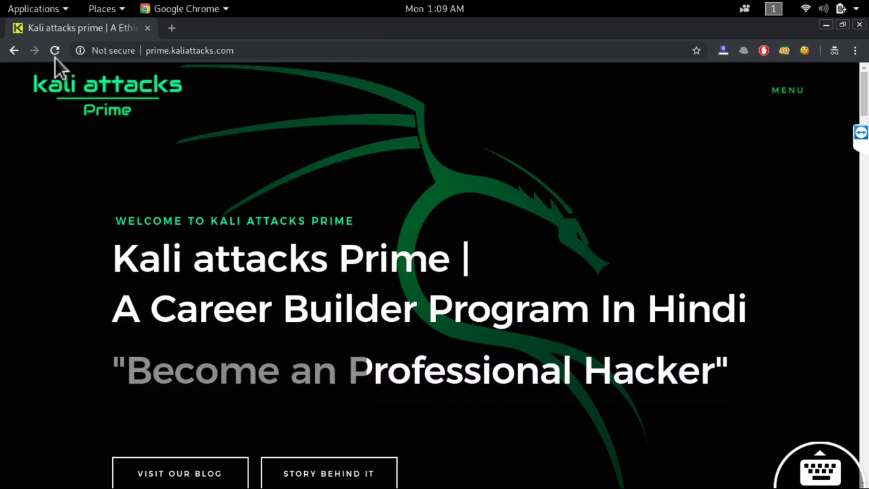
{"action": "key", "text": "alt+Tab"}
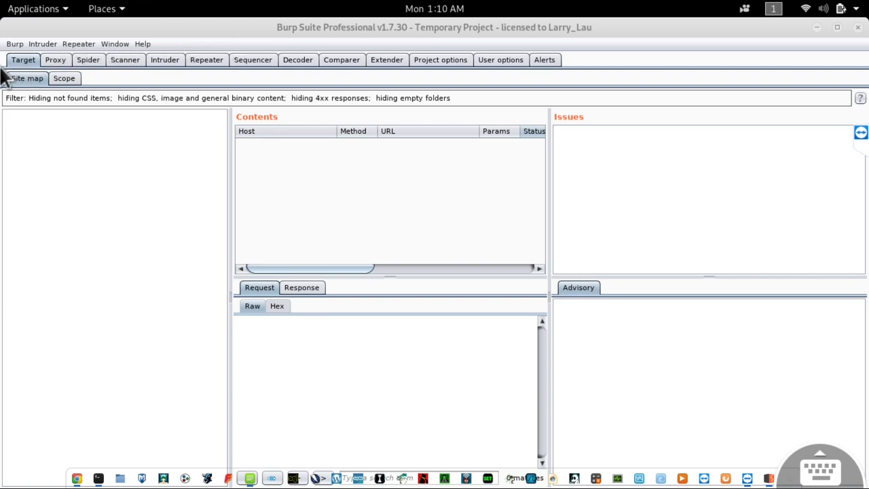
- Open the Proxy intercept view, toggle interception on and off again, and switch to Chrome
{"action": "left_click", "coordinate": [30, 59]}
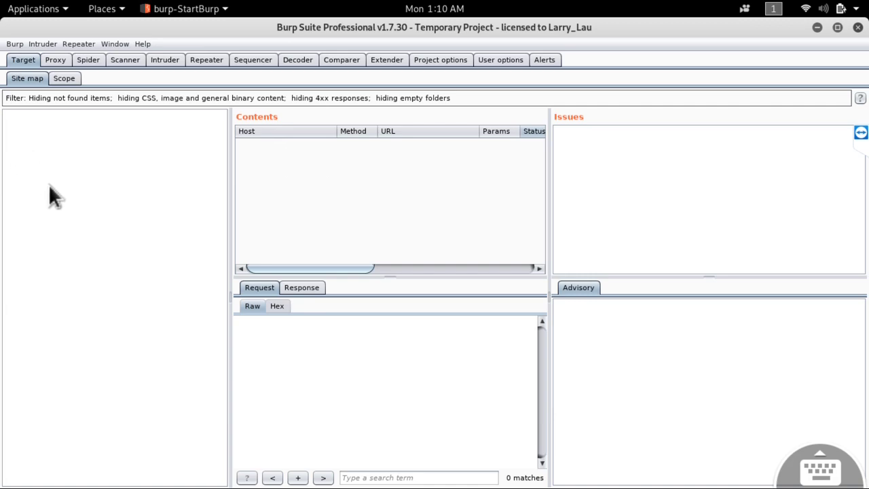
{"action": "left_click", "coordinate": [56, 60]}
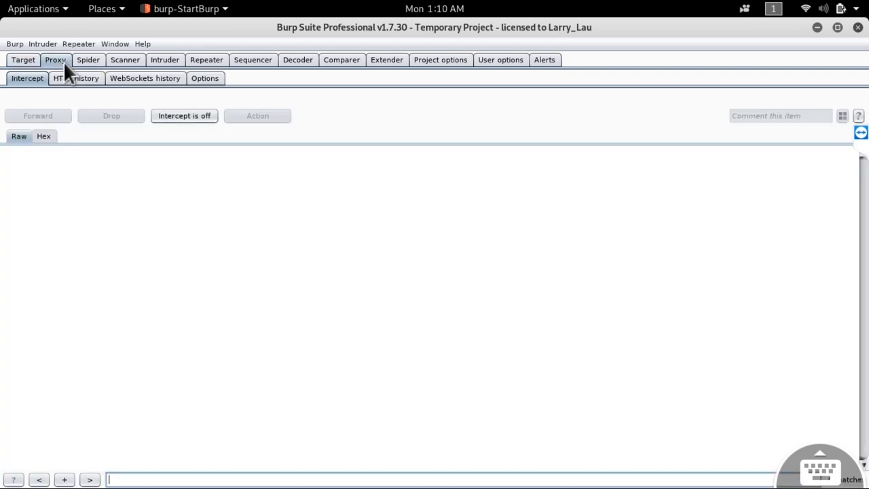
{"action": "left_click", "coordinate": [186, 116]}
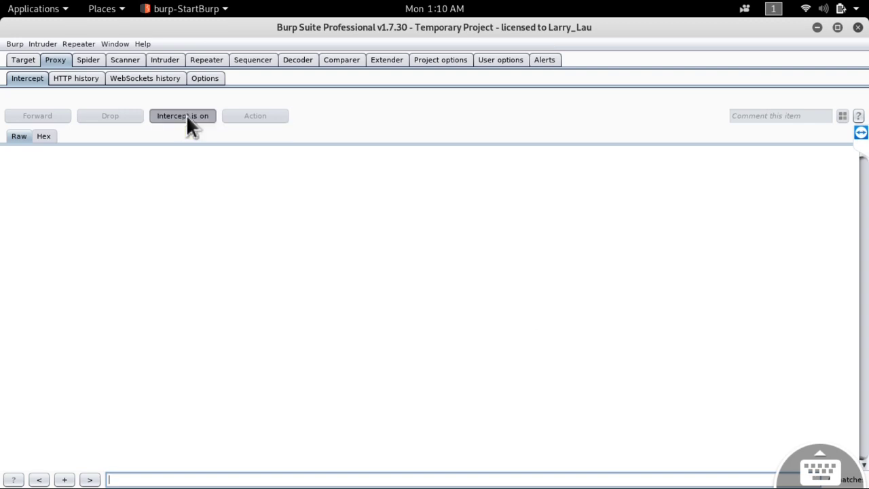
{"action": "left_click", "coordinate": [187, 116]}
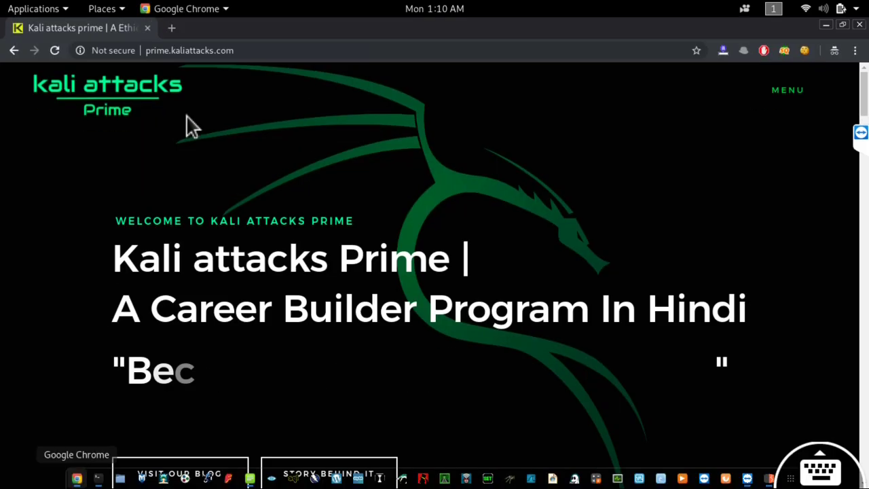
- Load prime.kaliattacks.com again with interception off and return to Burp Suite
{"action": "key", "text": "ctrl+l"}
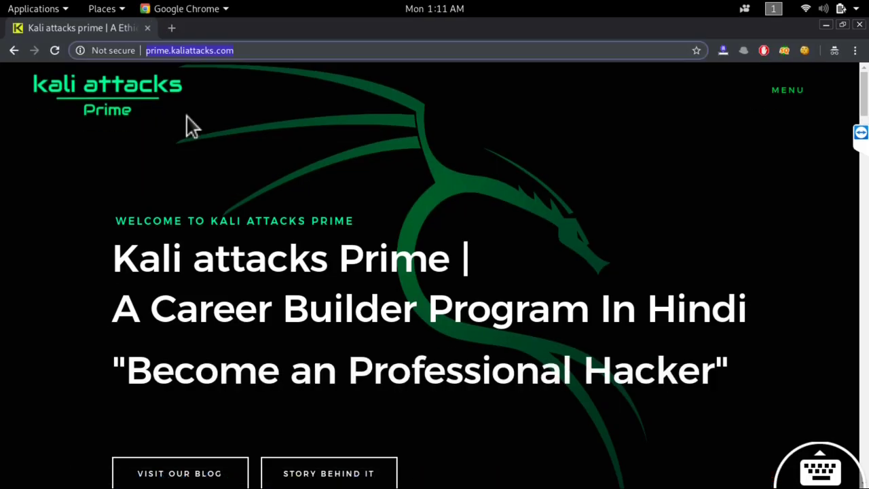
{"action": "key", "text": "Return"}
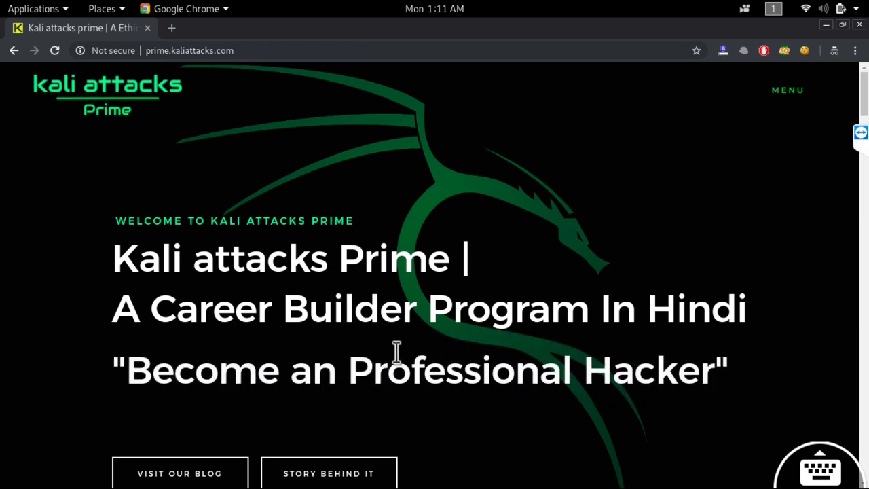
{"action": "key", "text": "alt+Tab"}
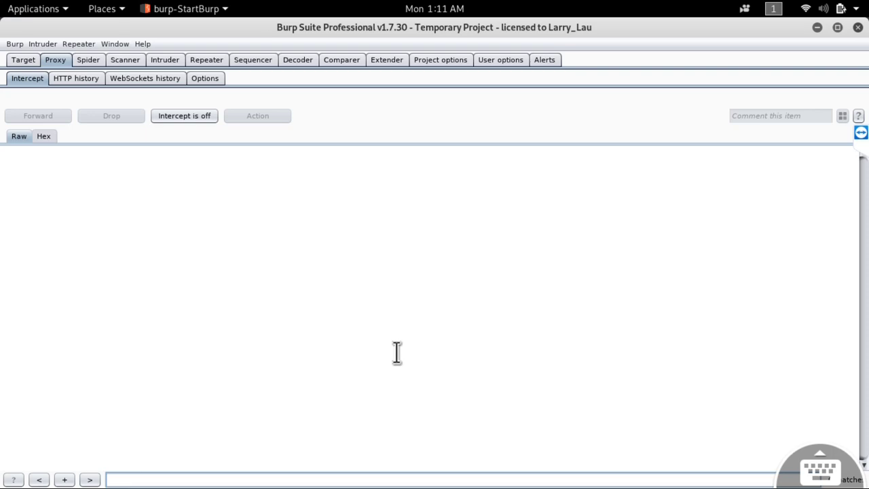
- Turn on message interception in Burp Suite and resubmit the prime.kaliattacks.com address in Chrome
{"action": "key", "text": "ctrl+t"}
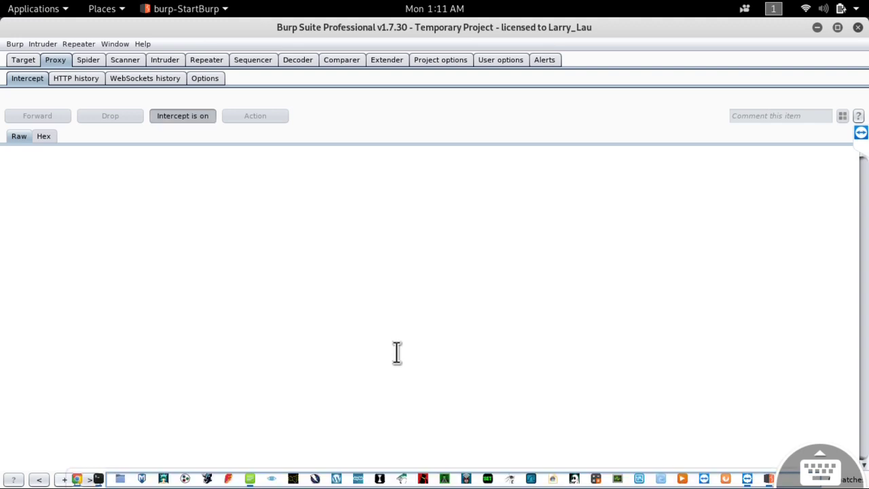
{"action": "key", "text": "alt+Tab"}
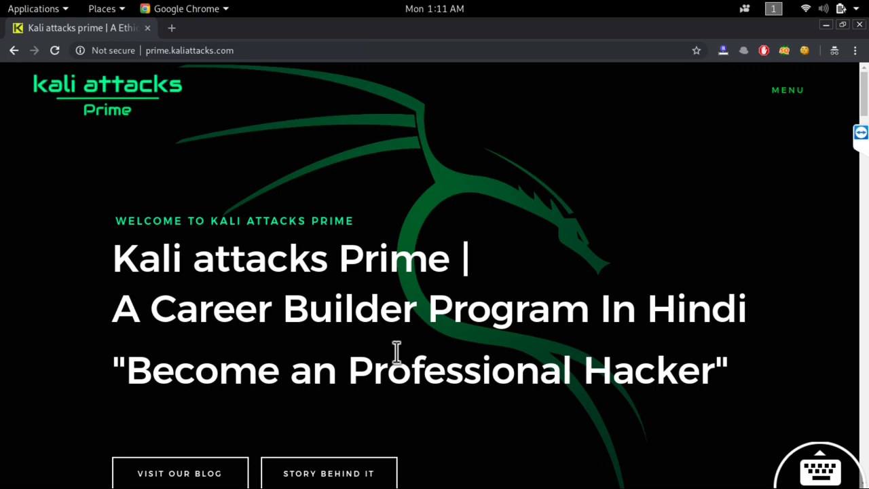
{"action": "key", "text": "ctrl+l"}
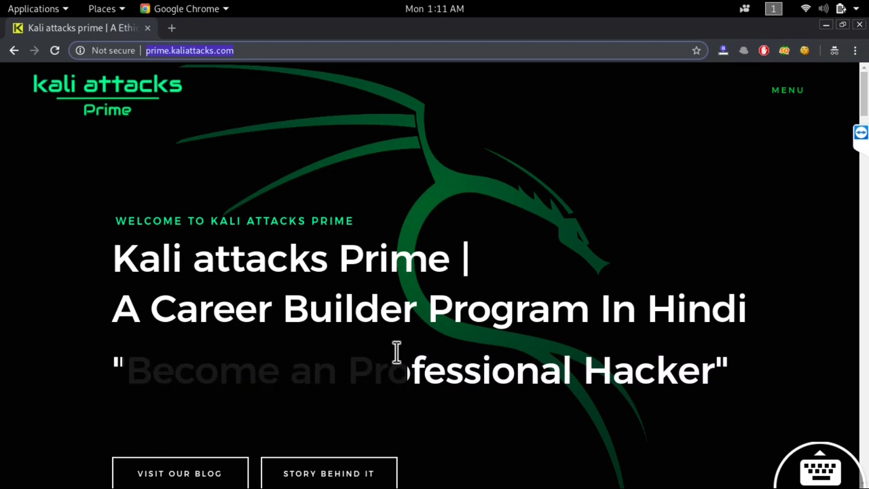
{"action": "key", "text": "Return"}
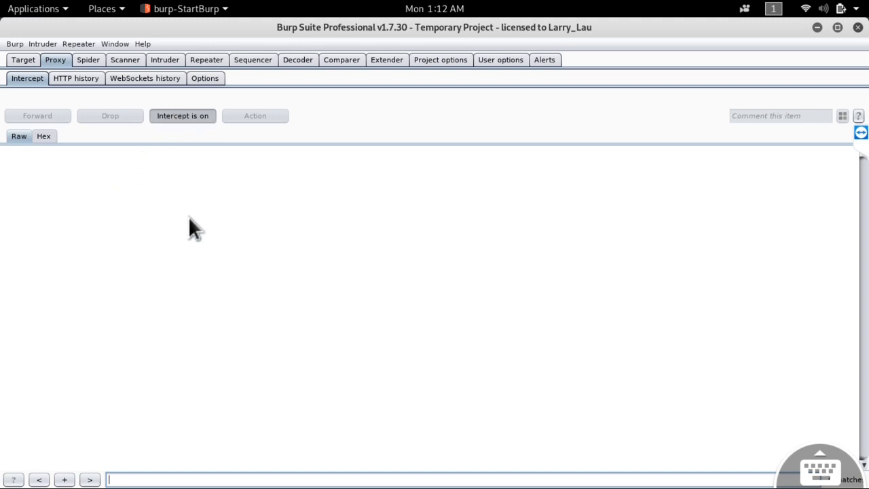
- Examine the actions available for an intercepted message, from Send to Spider through Engagement tools, and dismiss them
{"action": "right_click", "coordinate": [134, 197]}
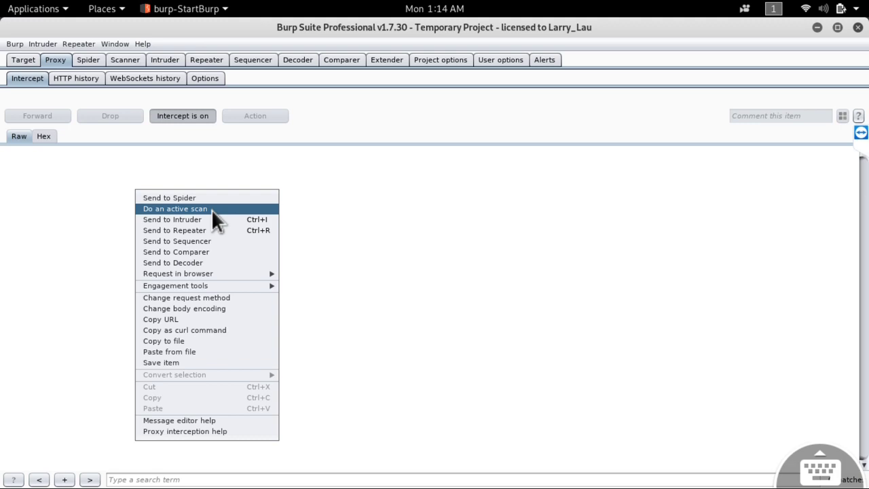
{"action": "key", "text": "Up"}
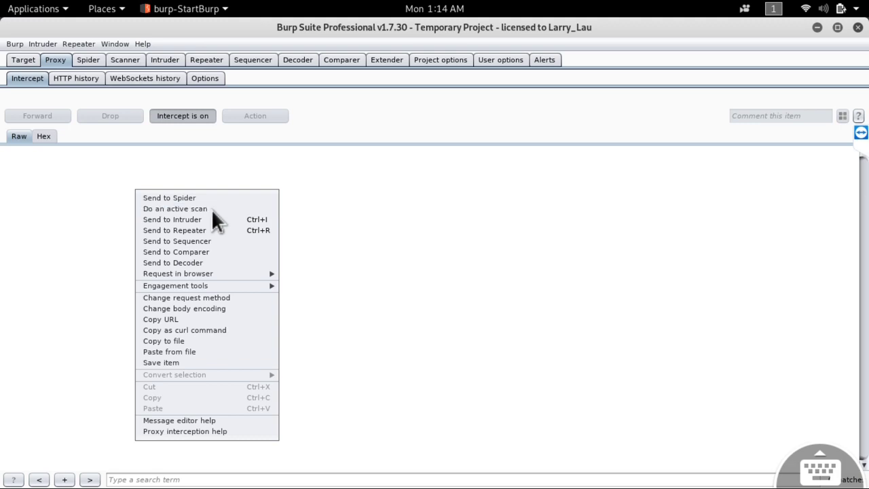
{"action": "key", "text": "Down"}
{"action": "key", "text": "Down"}
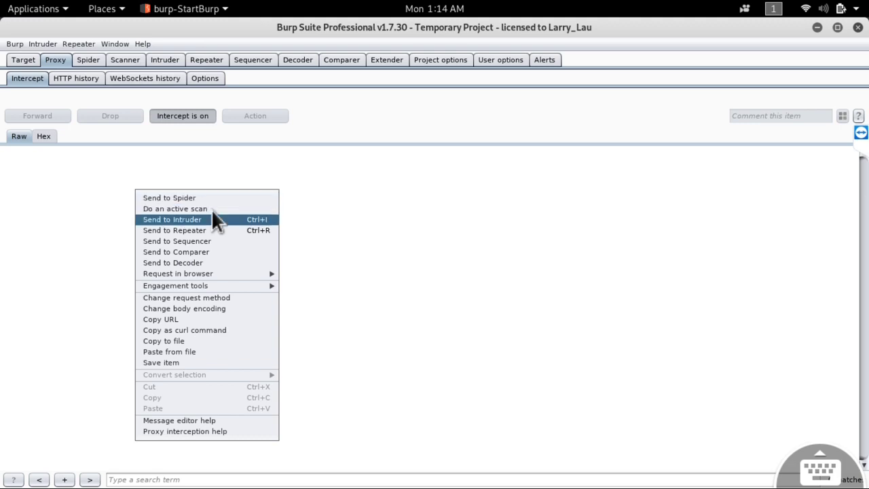
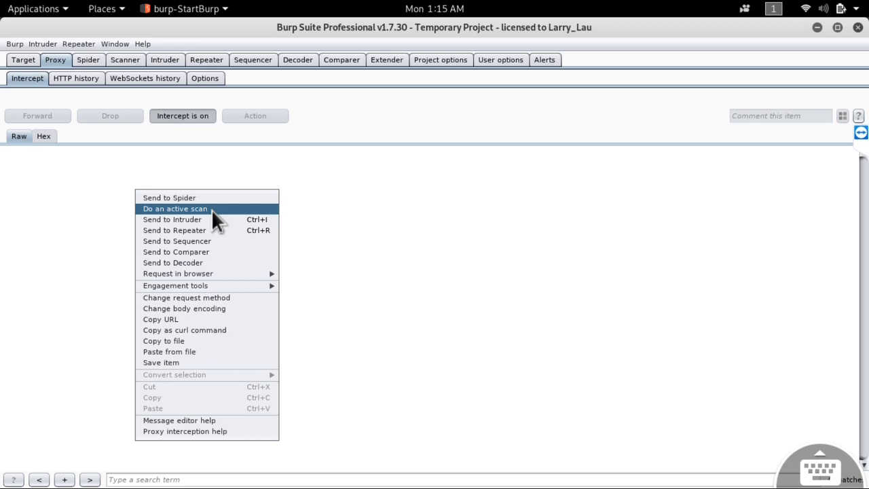
{"action": "key", "text": "Down"}
{"action": "key", "text": "Down"}
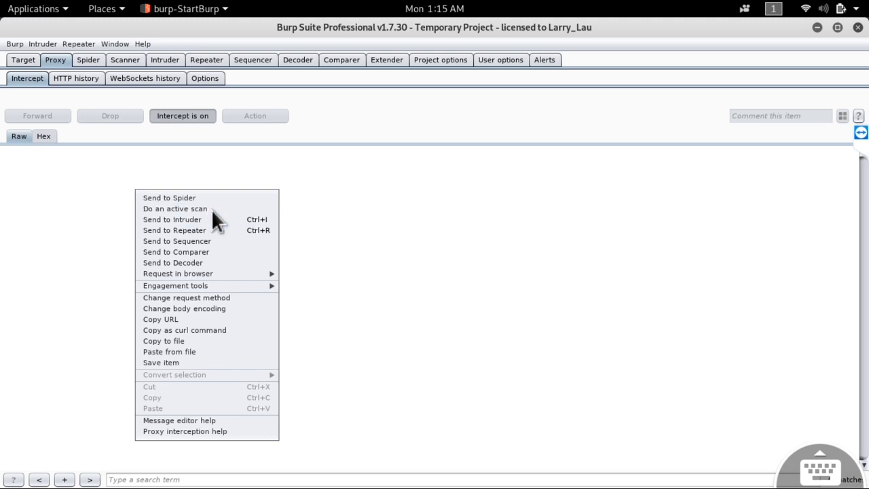
{"action": "key", "text": "Up"}
{"action": "key", "text": "Up"}
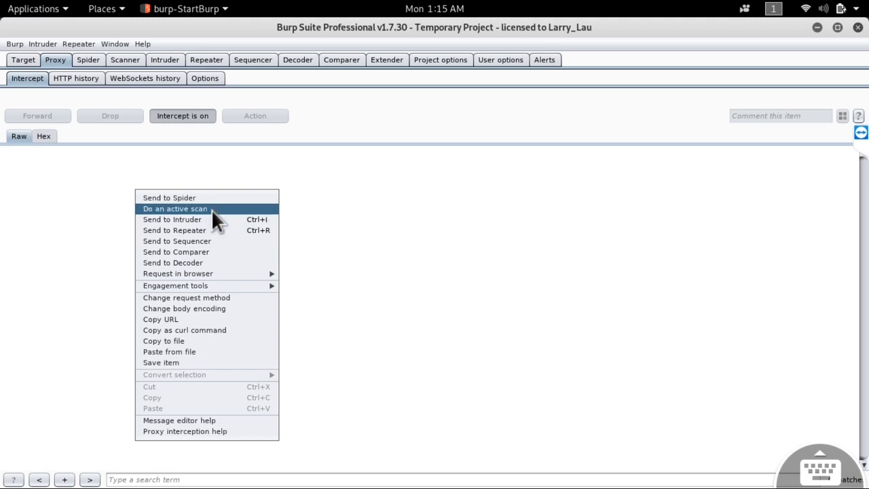
{"action": "key", "text": "Down"}
{"action": "key", "text": "Down"}
{"action": "key", "text": "Up"}
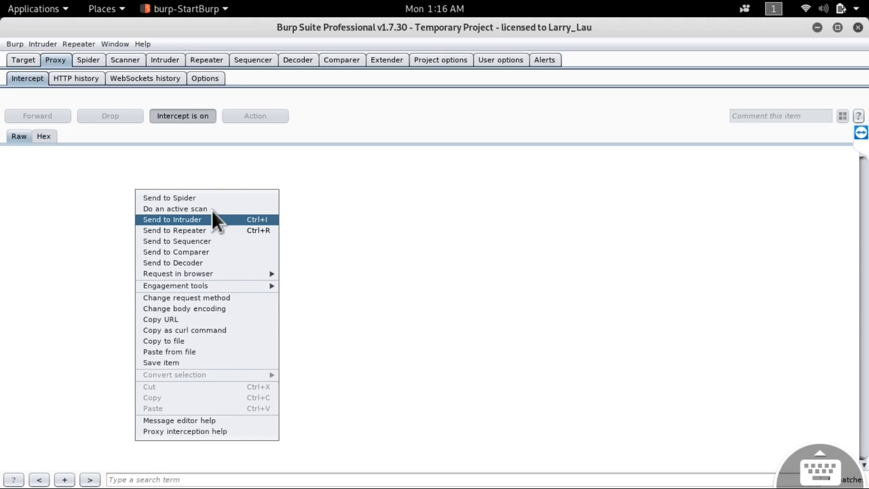
{"action": "key", "text": "Down"}
{"action": "key", "text": "Down"}
{"action": "key", "text": "Down"}
{"action": "key", "text": "Down"}
{"action": "key", "text": "Down"}
{"action": "key", "text": "Down"}
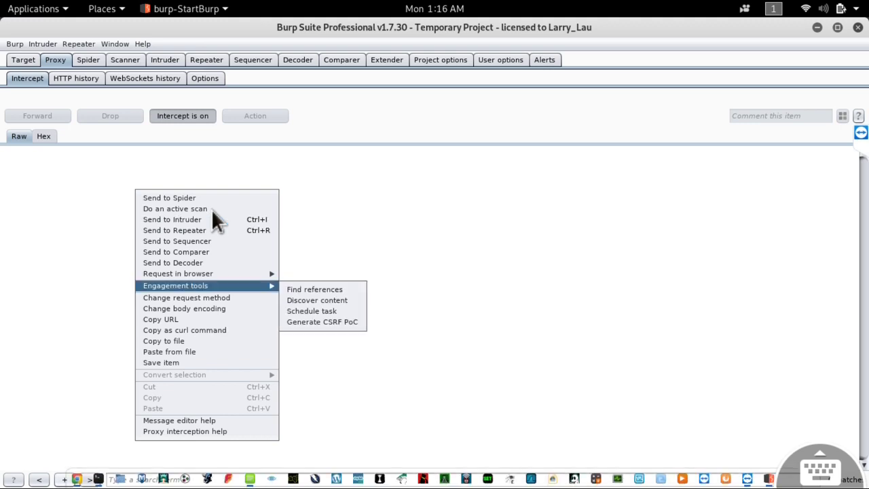
{"action": "key", "text": "Escape"}
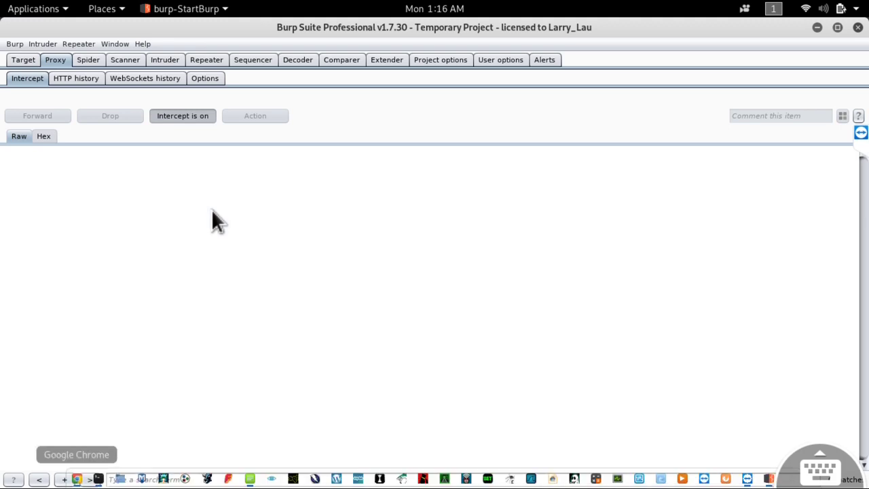
- Switch to Chrome and open facebook.com in a new incognito tab
{"action": "key", "text": "alt+Tab"}
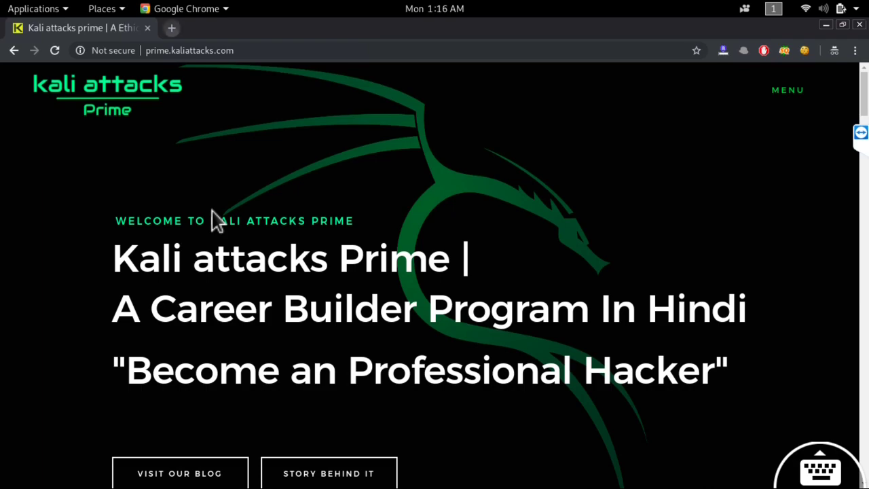
{"action": "key", "text": "ctrl+shift+n"}
{"action": "type", "text": "fa"}
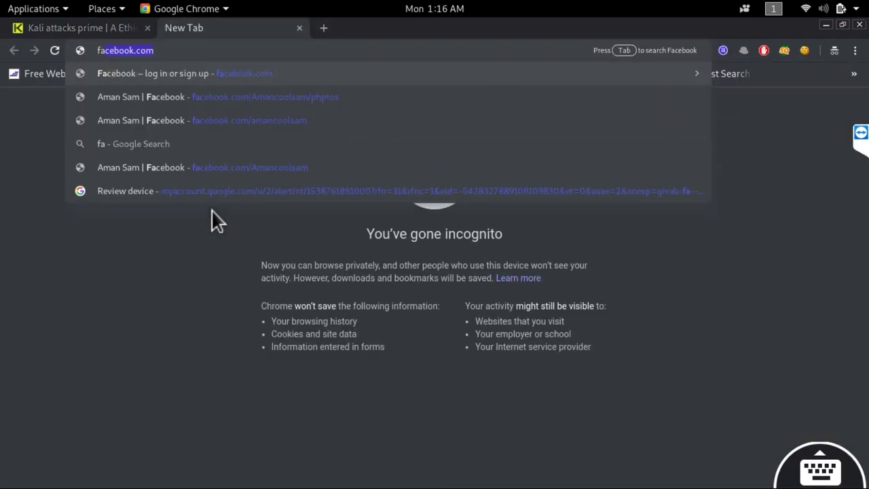
{"action": "key", "text": "Return"}
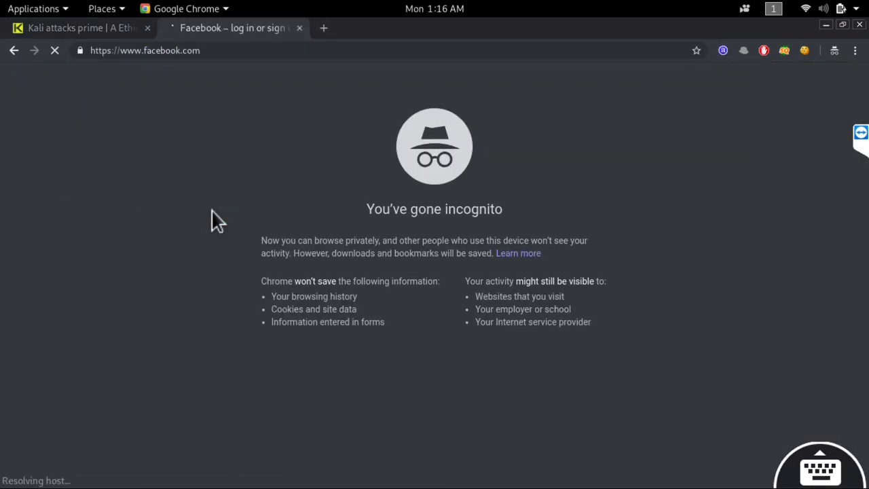
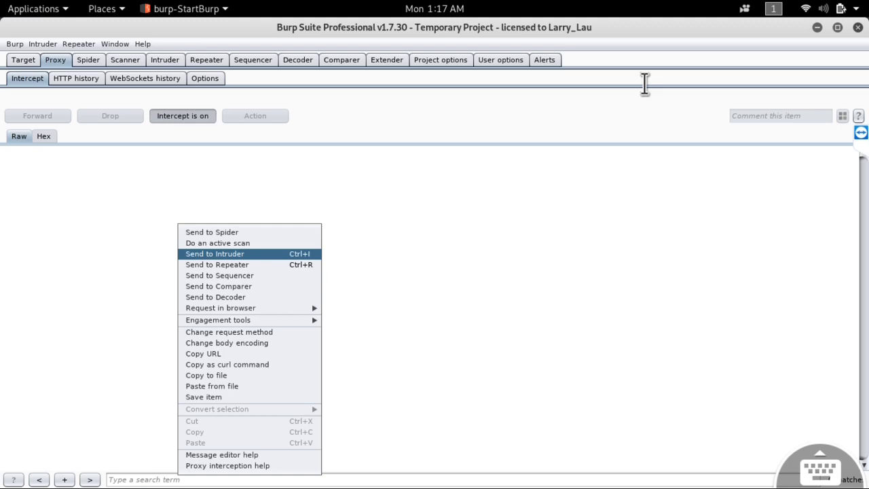
- Dismiss the message actions in Burp Suite and highlight part of the Password field on Facebook's login page in Chrome
{"action": "mouse_move", "coordinate": [77, 479]}
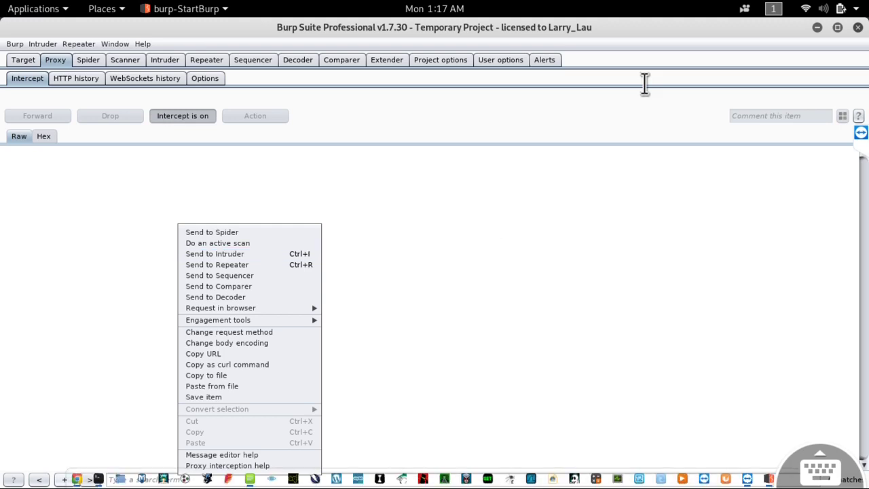
{"action": "key", "text": "Escape"}
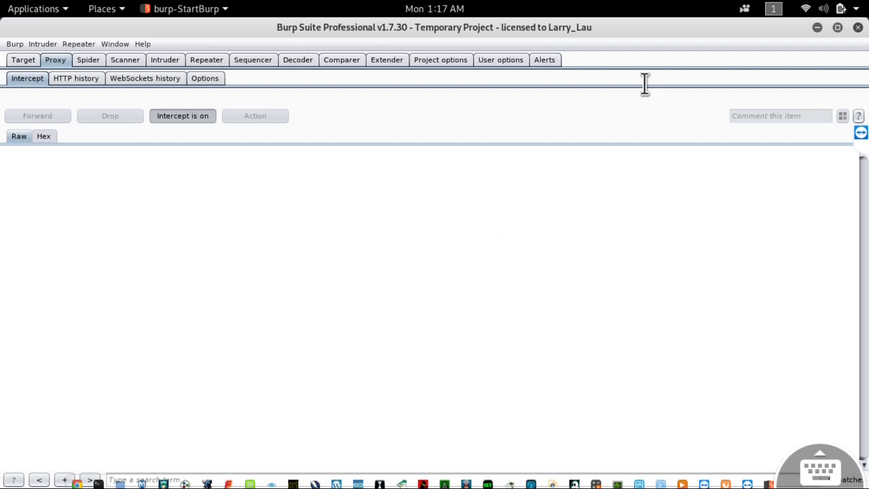
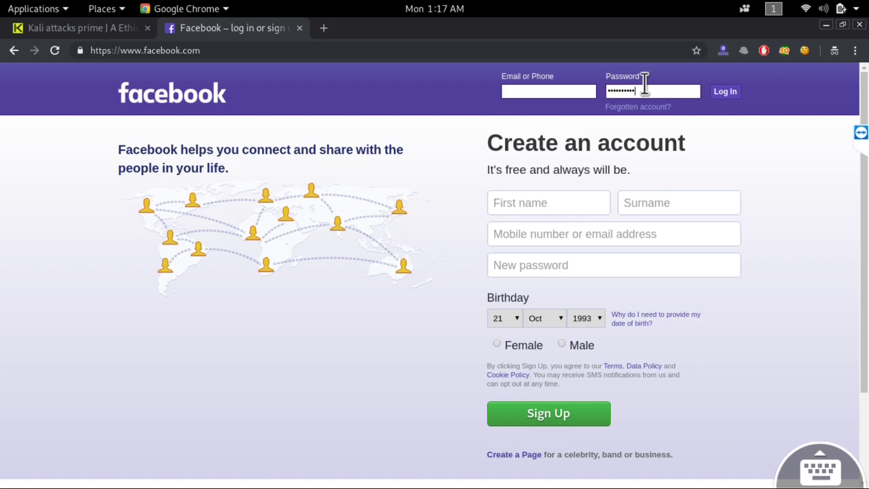
{"action": "key", "text": "shift+Home"}
{"action": "key", "text": "shift+Right"}
{"action": "key", "text": "shift+Right"}
{"action": "key", "text": "shift+Right"}
{"action": "key", "text": "Right"}
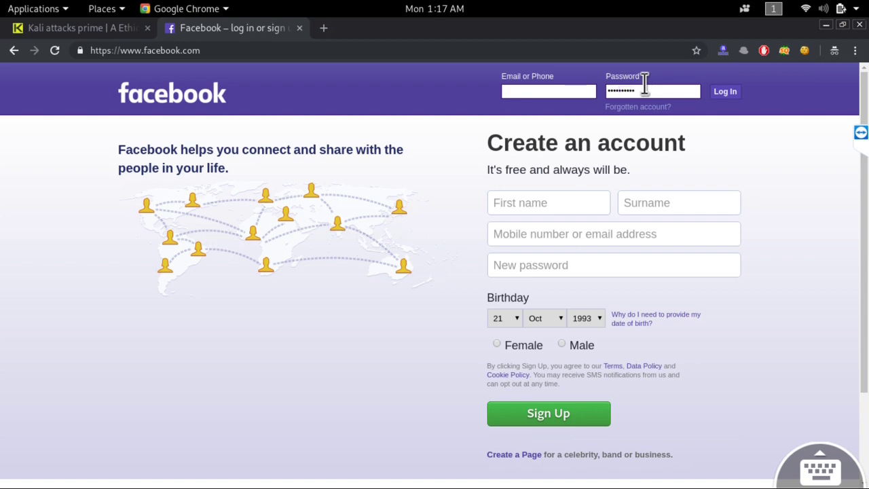
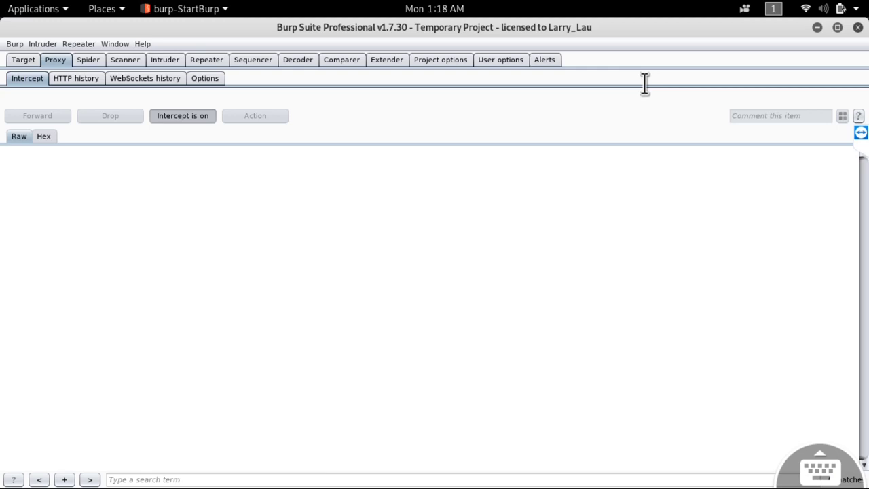
- Look through the Spider control settings, Scanner issue activity, Intruder target and payload settings, and the Repeater request view
{"action": "key", "text": "ctrl+Page_Down"}
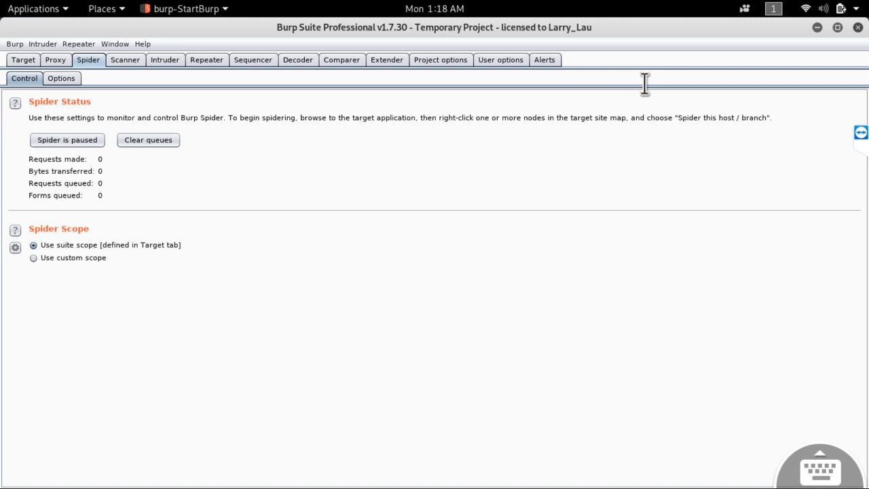
{"action": "key", "text": "Right"}
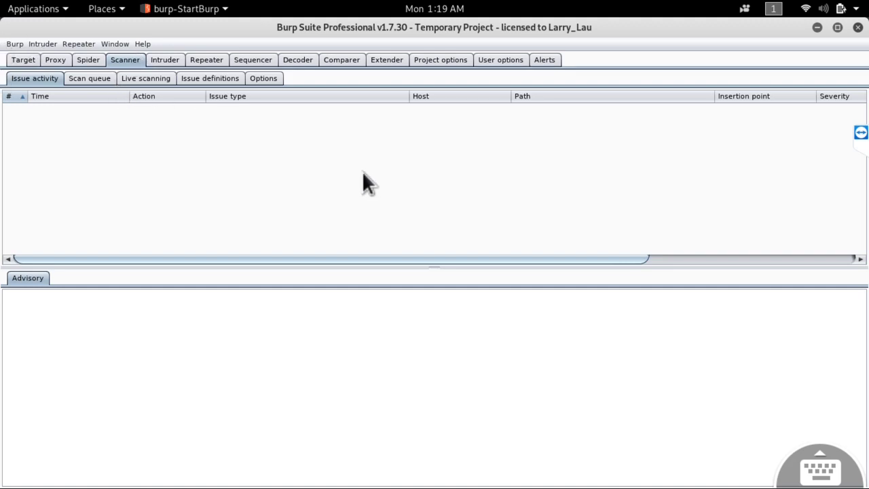
{"action": "left_click", "coordinate": [166, 65]}
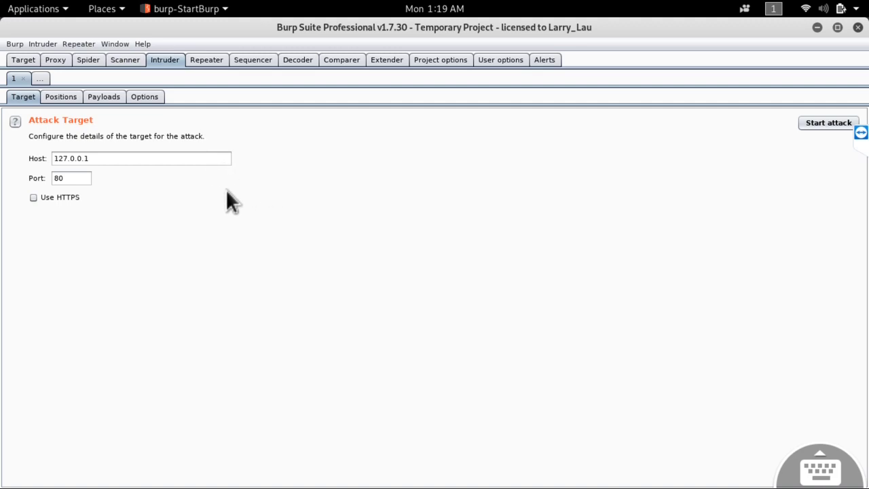
{"action": "left_click", "coordinate": [95, 102]}
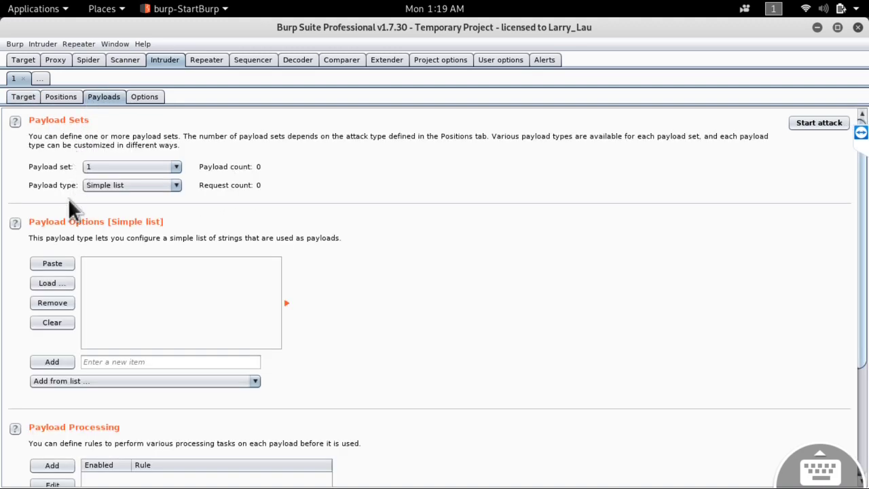
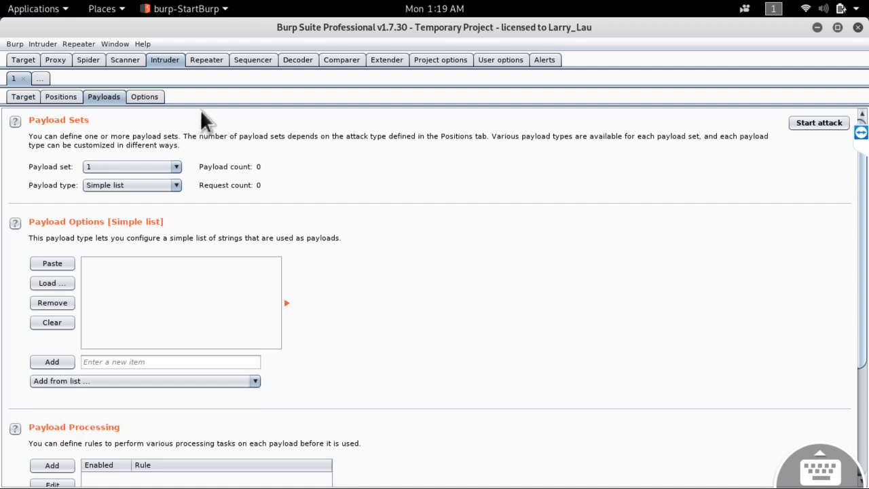
{"action": "left_click", "coordinate": [201, 60]}
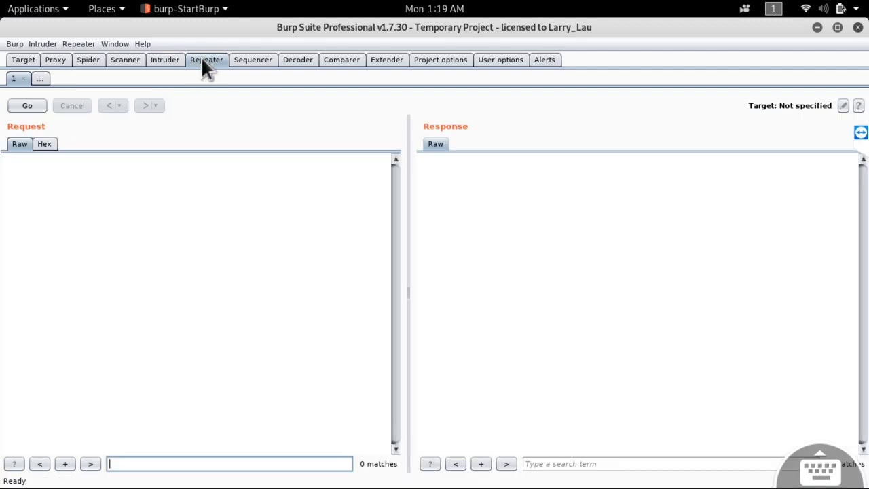
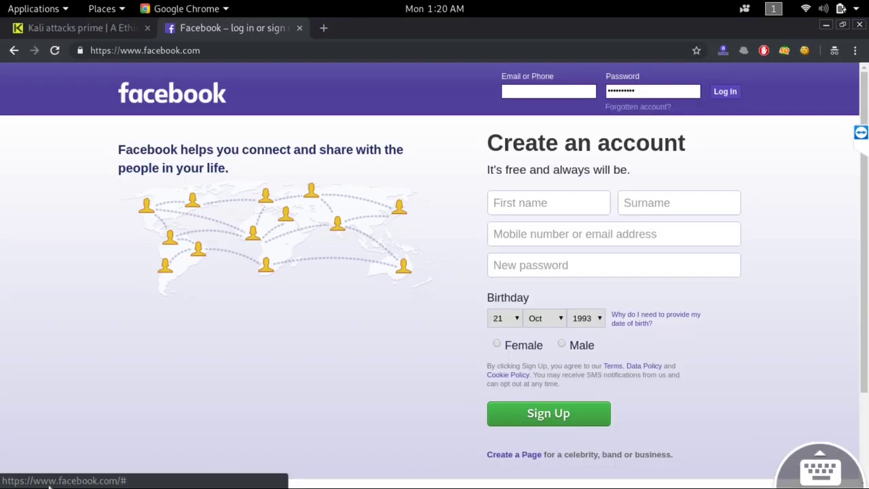
- Switch to Chrome to view the prime.kaliattacks.com page and its Visit Our Blog link, and return to Burp Suite
{"action": "key", "text": "ctrl+shift+Tab"}
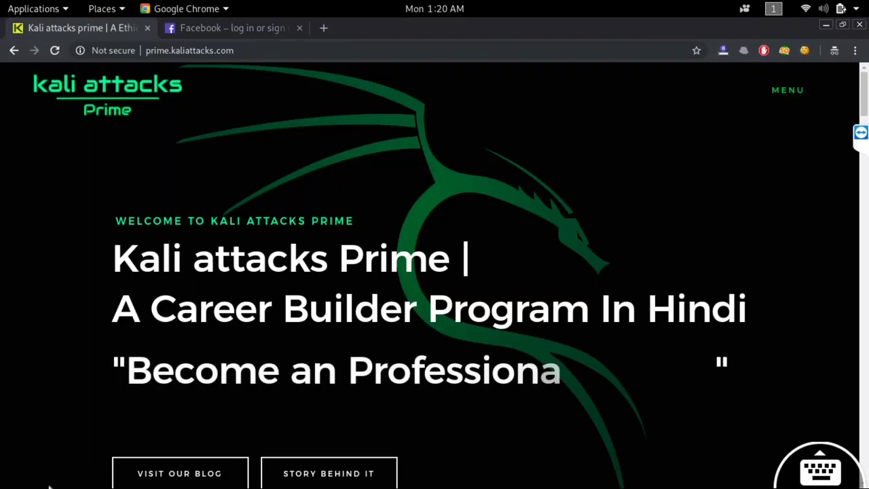
{"action": "key", "text": "Tab"}
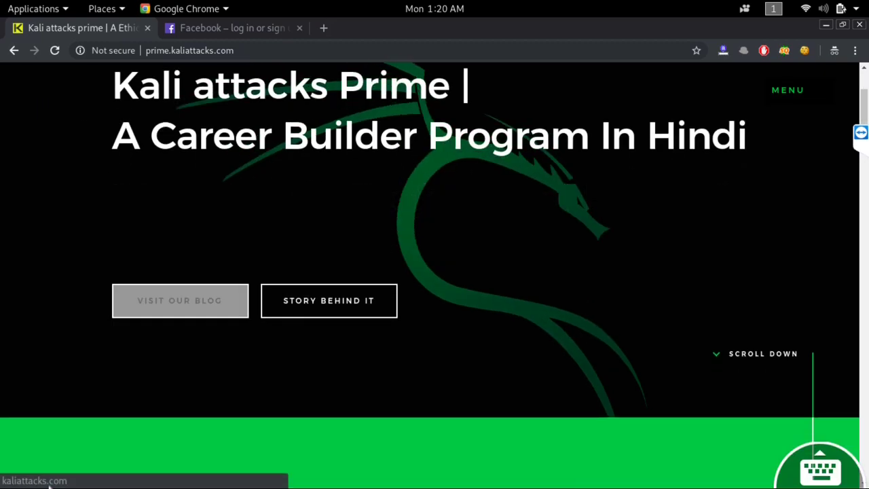
{"action": "left_click", "coordinate": [49, 480]}
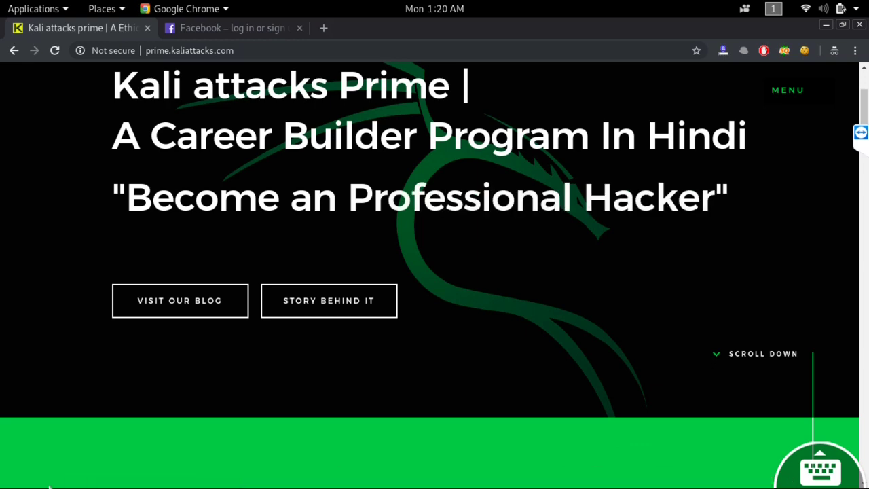
{"action": "left_click", "coordinate": [768, 479]}
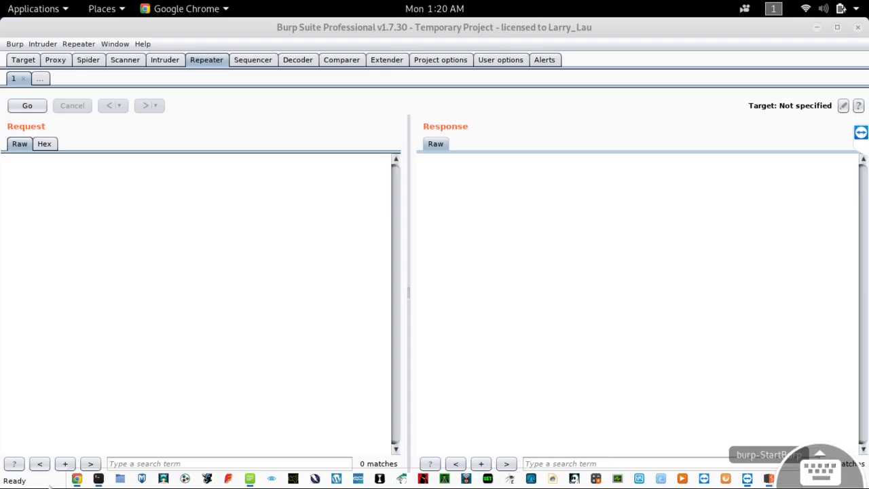
{"action": "key", "text": "super"}
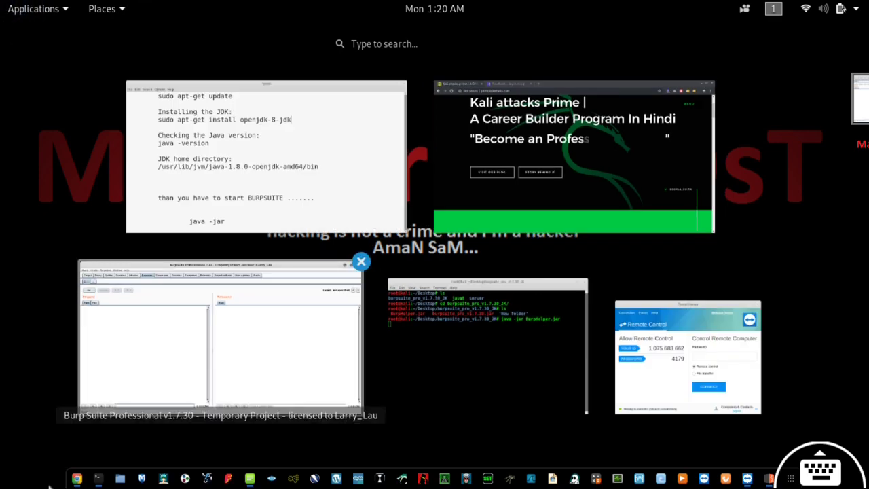
{"action": "key", "text": "super"}
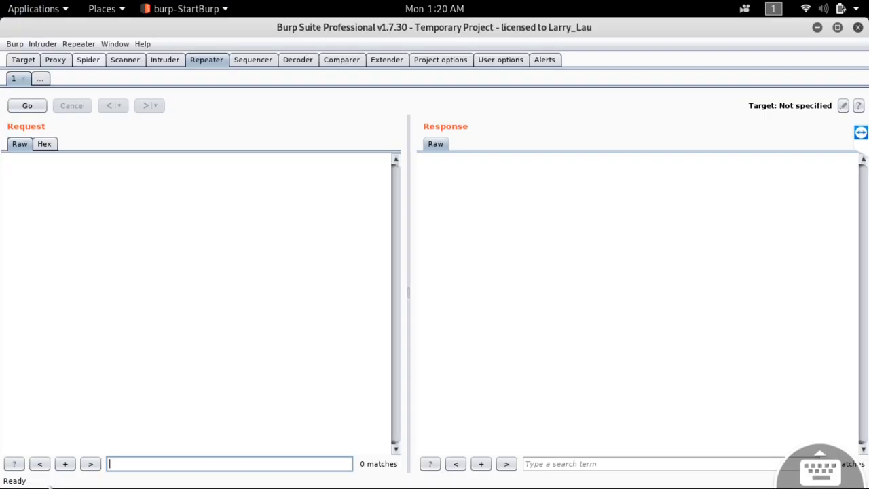
- Toggle message interception off and back on in the Proxy's intercept view, and dismiss the message actions
{"action": "key", "text": "ctrl+shift+p"}
{"action": "key", "text": "ctrl+shift+t"}
{"action": "key", "text": "ctrl+shift+p"}
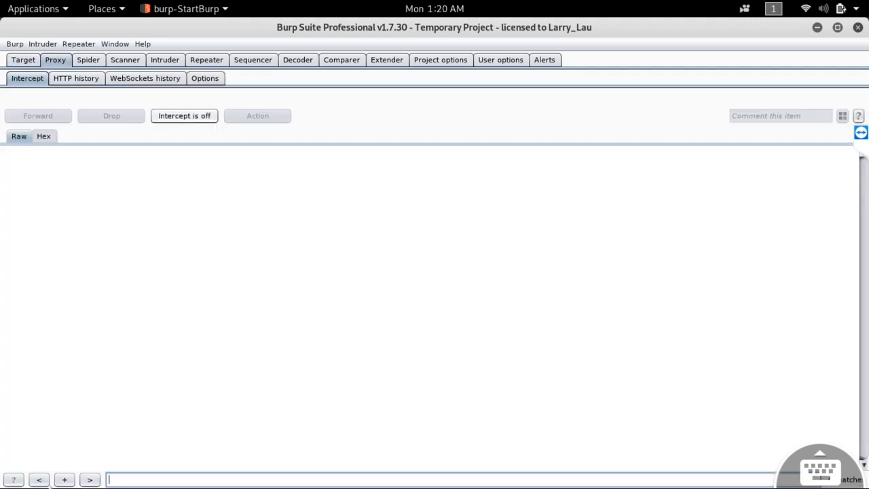
{"action": "key", "text": "ctrl+t"}
{"action": "key", "text": "shift+F10"}
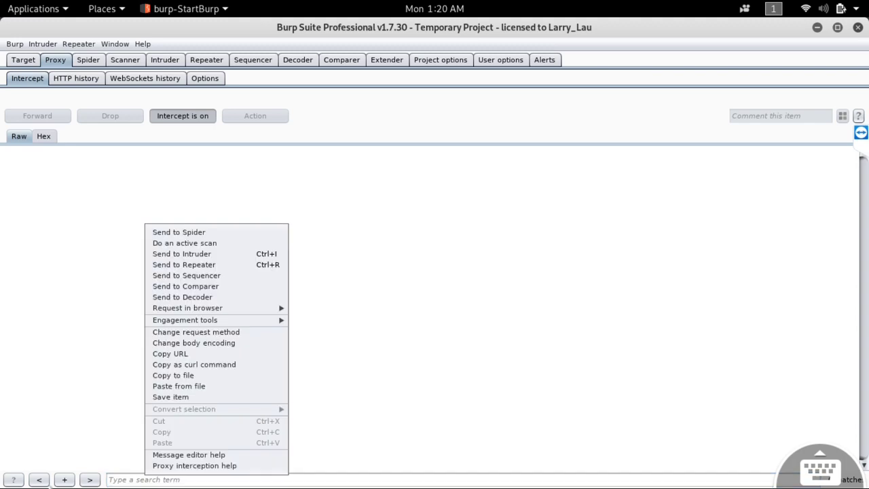
{"action": "key", "text": "Escape"}
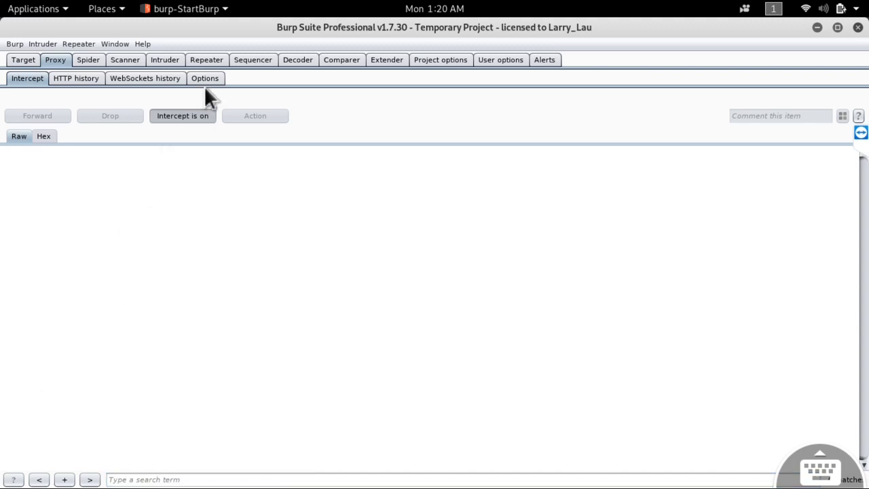
- Examine the Proxy message actions, including Send to Comparer, Send to Sequencer and Send to Repeater, and close the list
{"action": "right_click", "coordinate": [174, 163]}
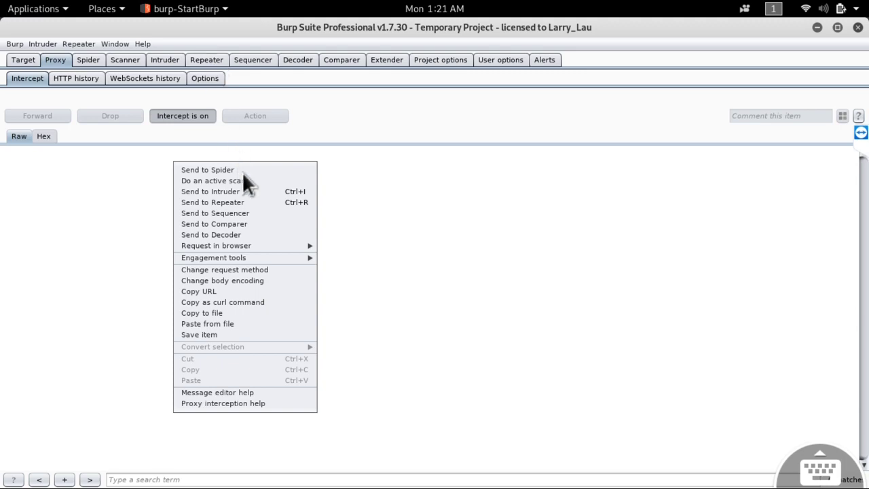
{"action": "key", "text": "Up"}
{"action": "key", "text": "Up"}
{"action": "key", "text": "Up"}
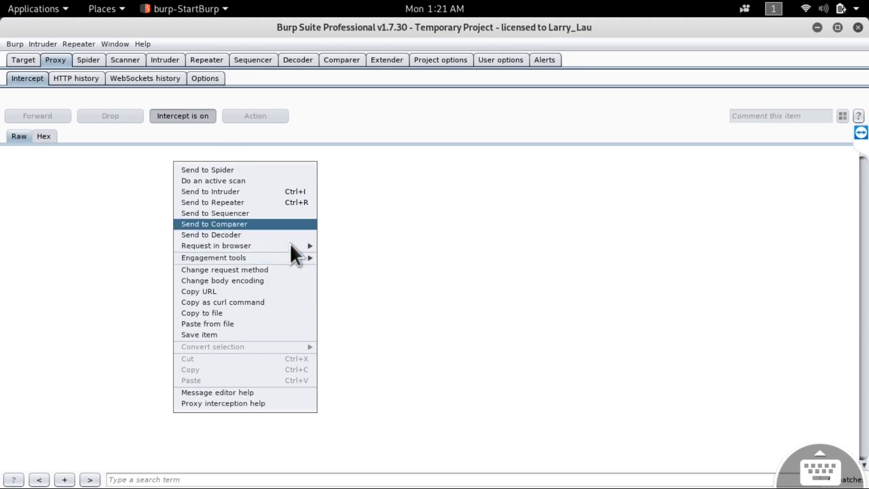
{"action": "key", "text": "Up"}
{"action": "key", "text": "Up"}
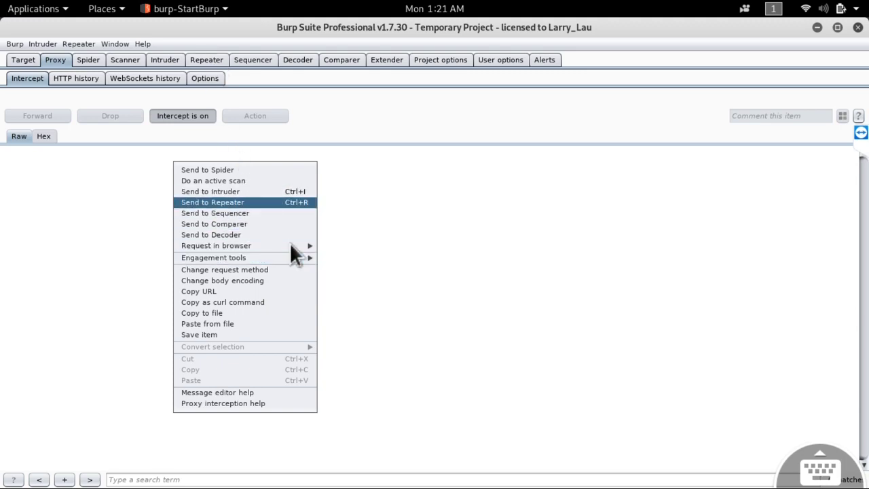
{"action": "left_click", "coordinate": [233, 209]}
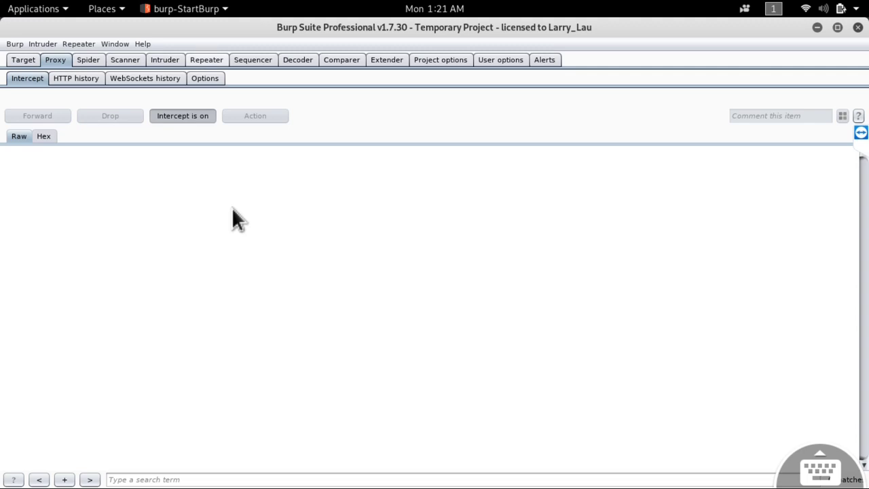
- Review the Sequencer's live capture settings and the Decoder's text input area
{"action": "key", "text": "ctrl+shift+r"}
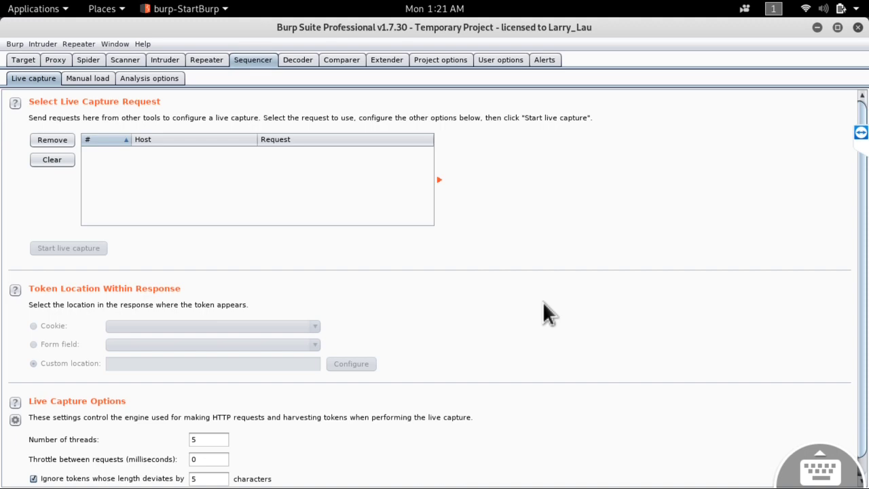
{"action": "scroll", "coordinate": [548, 313], "scroll_direction": "down", "scroll_amount": 1}
{"action": "scroll", "coordinate": [548, 313], "scroll_direction": "up", "scroll_amount": 1}
{"action": "key", "text": "ctrl+shift+d"}
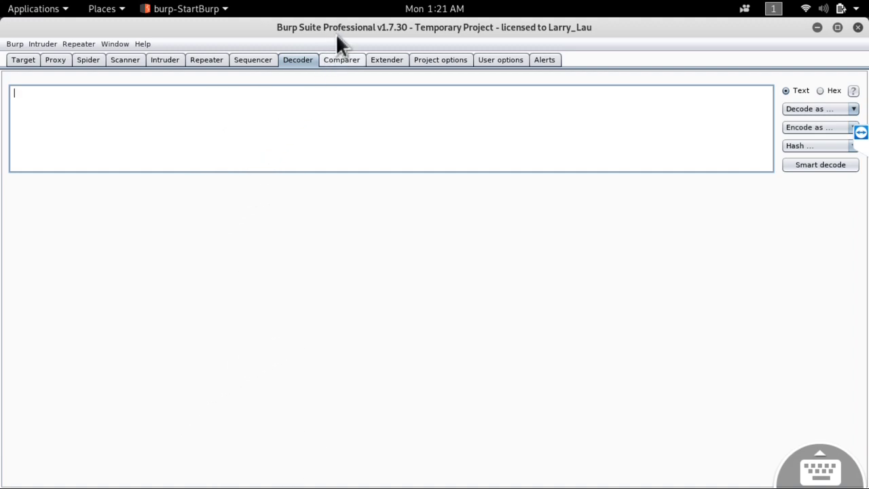
- Look through the Comparer, the Extender's extensions list, and the connection settings in Project options and User options
{"action": "left_click", "coordinate": [342, 61]}
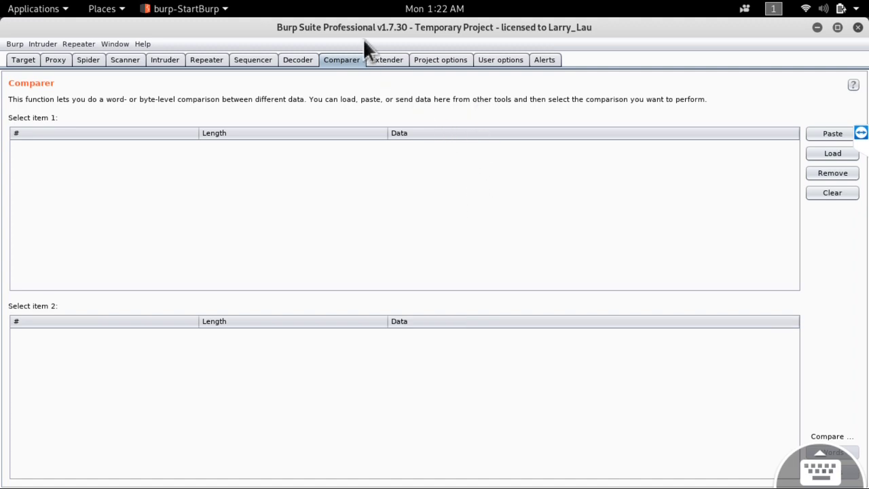
{"action": "left_click", "coordinate": [404, 60]}
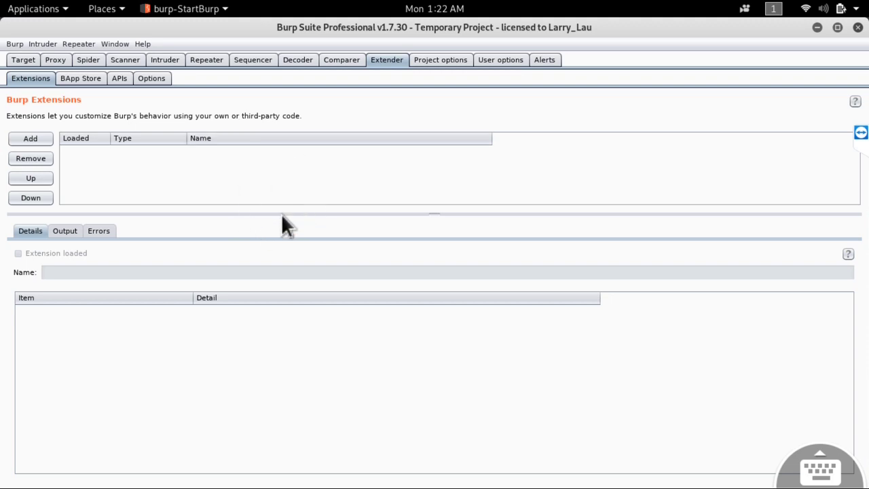
{"action": "left_click", "coordinate": [440, 60]}
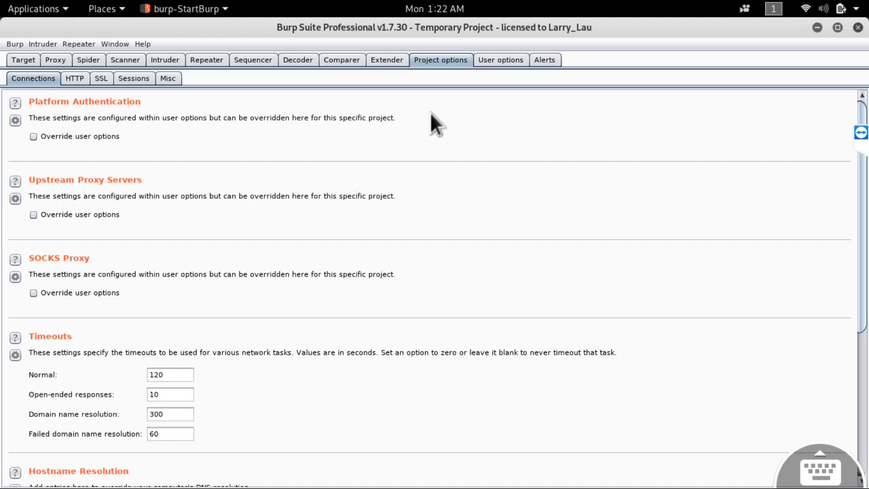
{"action": "left_click", "coordinate": [503, 60]}
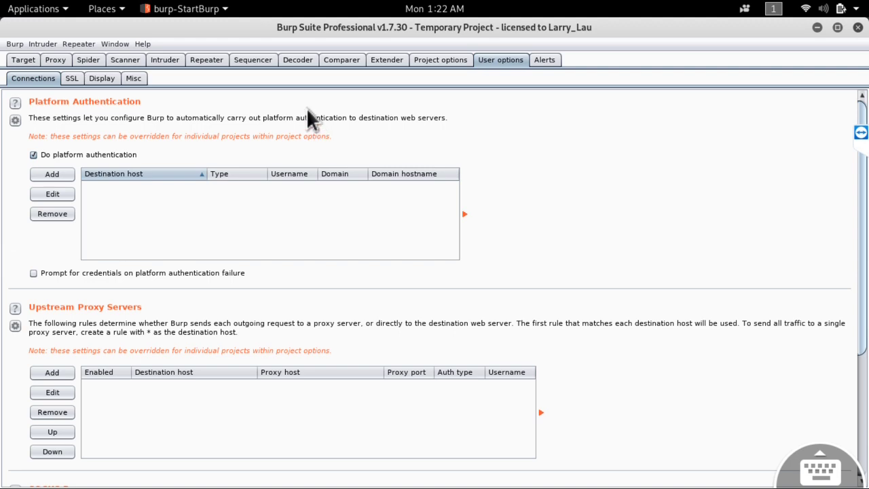
- Revisit the Repeater's request and response view, and switch to the prime.kaliattacks.com page in Chrome
{"action": "left_click", "coordinate": [206, 60]}
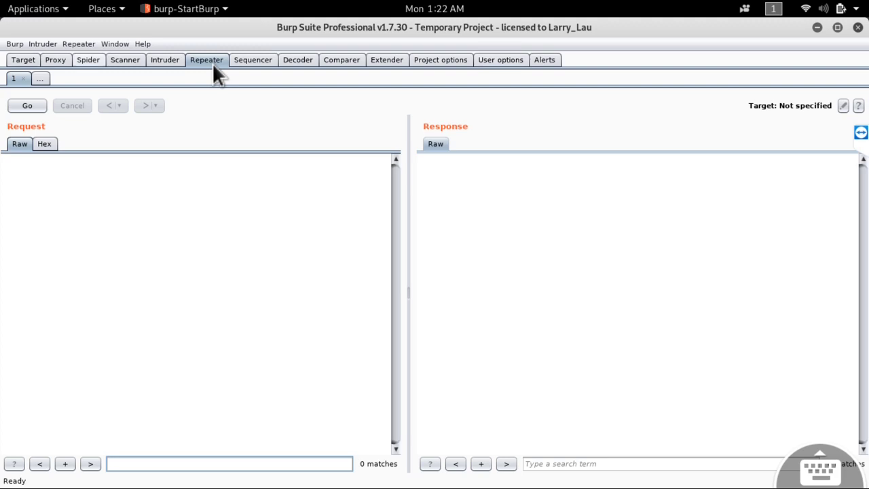
{"action": "key", "text": "Left"}
{"action": "key", "text": "Left"}
{"action": "key", "text": "Left"}
{"action": "key", "text": "Right"}
{"action": "key", "text": "Right"}
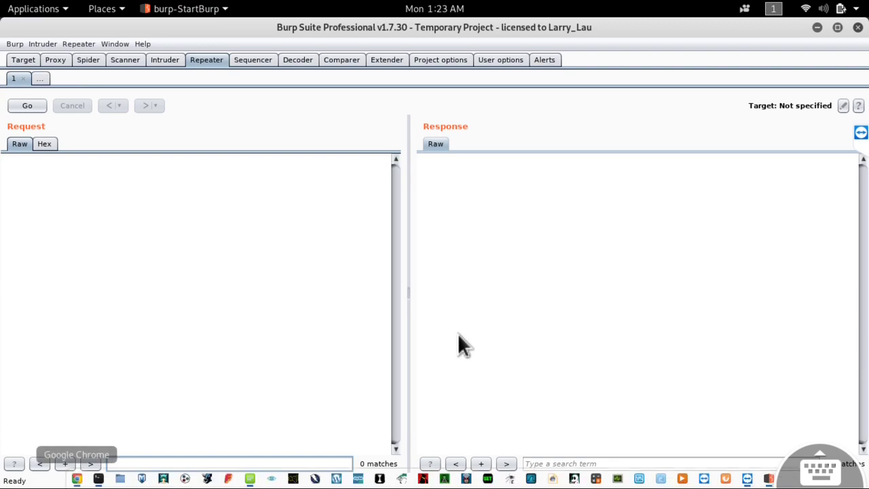
{"action": "key", "text": "alt+Tab"}
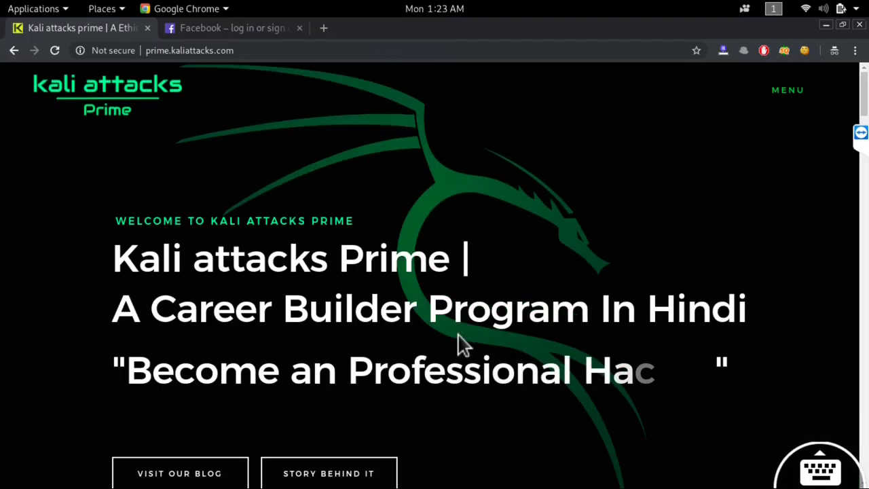